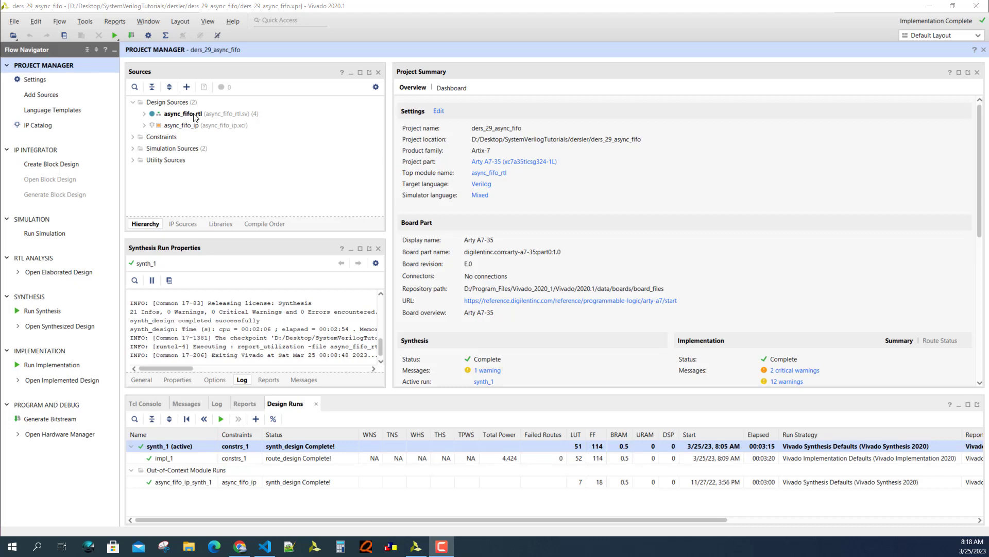
Open the async_fifo_rtl source in Visual Studio Code and examine its WR_CLK and RD_CLK clock inputs
double_click(195, 114)
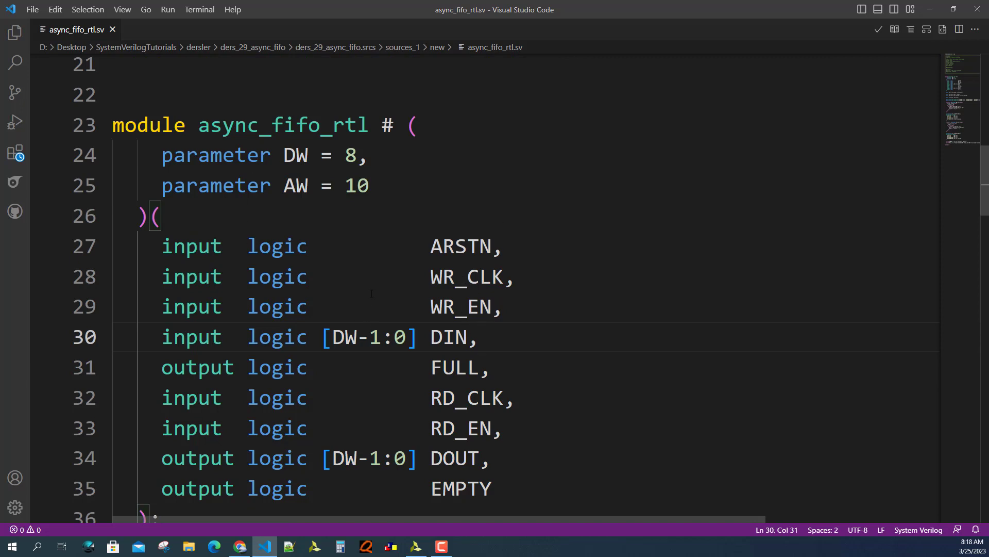
double_click(473, 284)
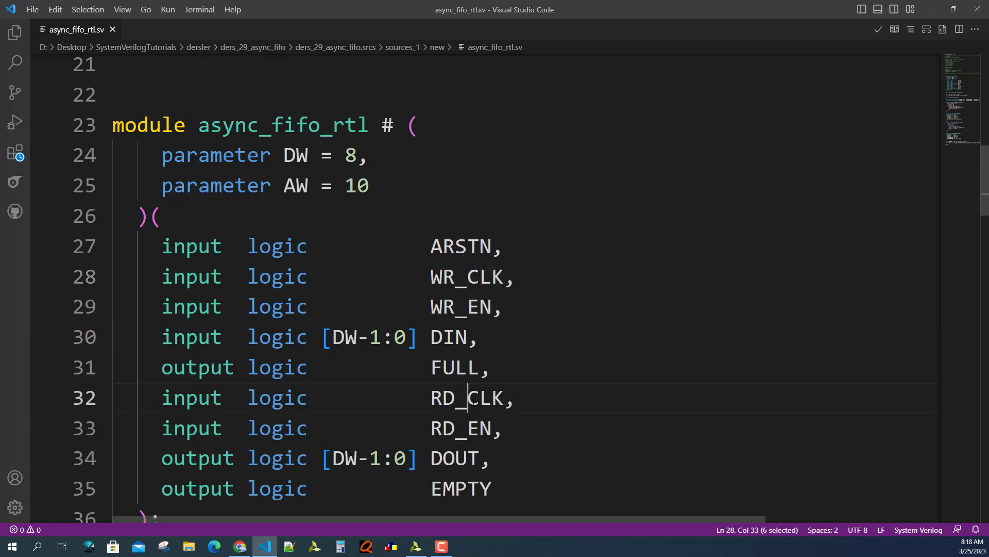
double_click(473, 399)
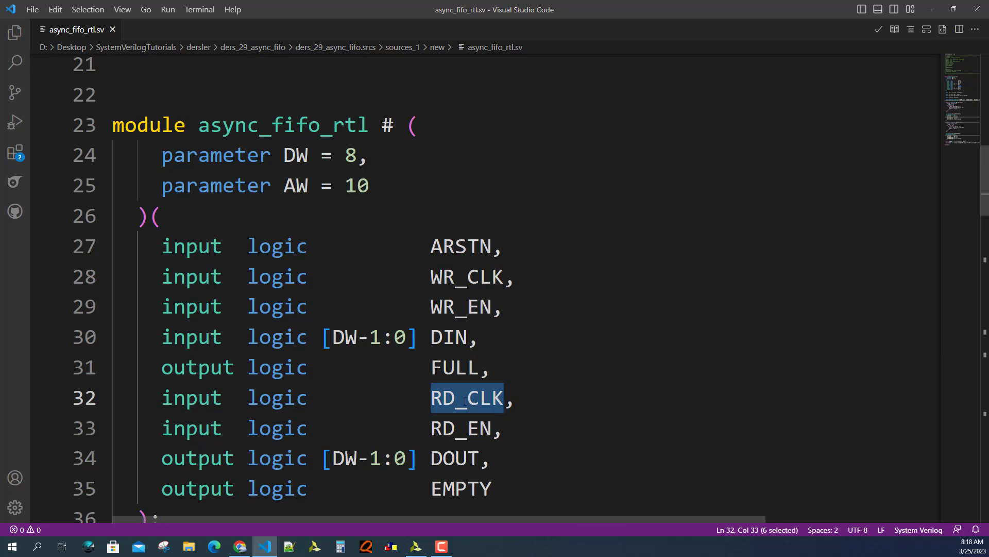
Switch back to Vivado and examine the hold and setup timing results in the project summary
left_click(417, 546)
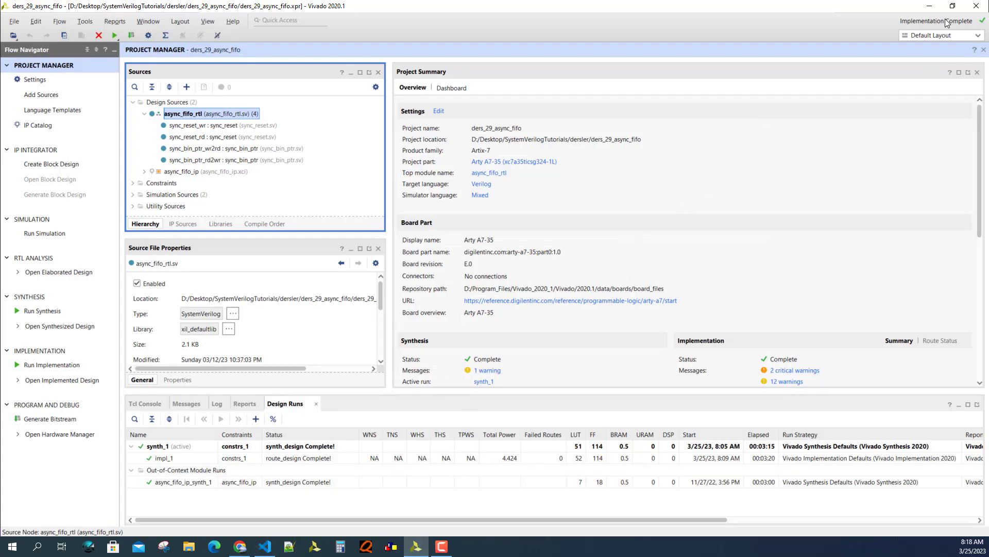
scroll(565, 257, "down", 5)
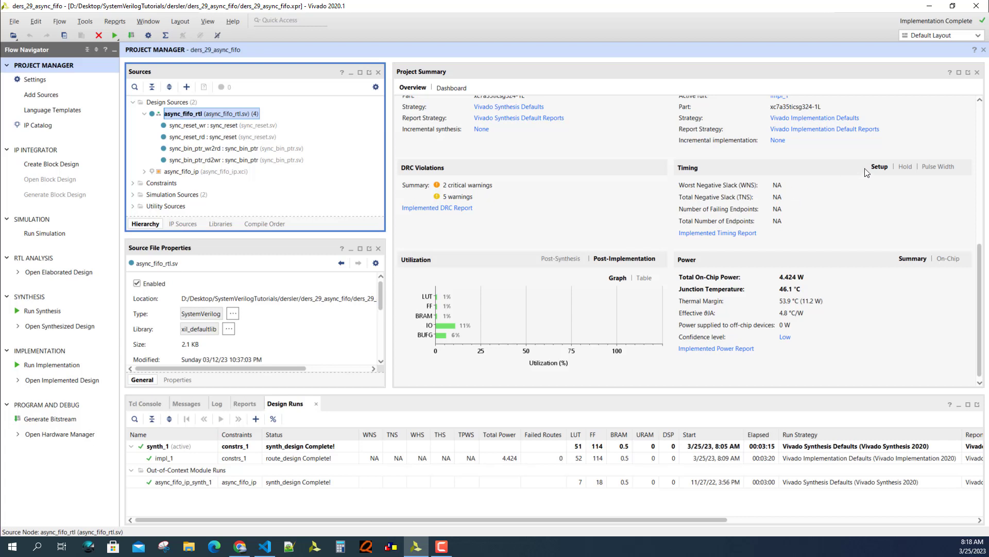
left_click(908, 171)
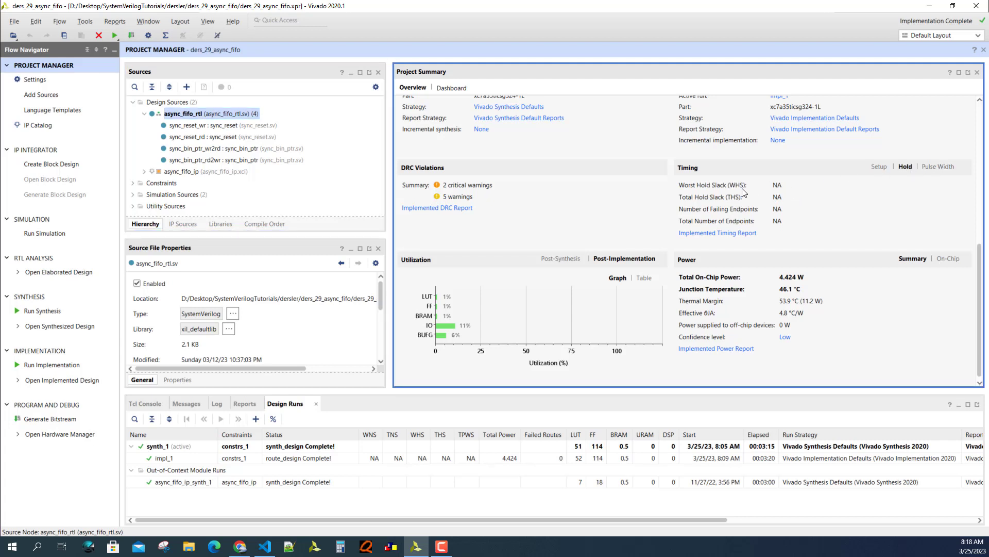
left_click(881, 167)
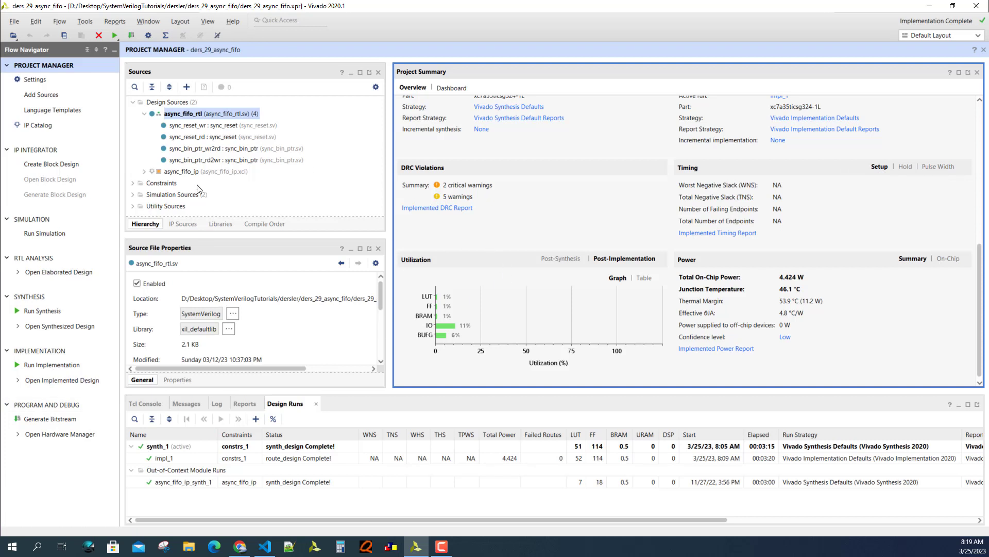
Open the implemented design's timing constraints for editing
left_click(18, 380)
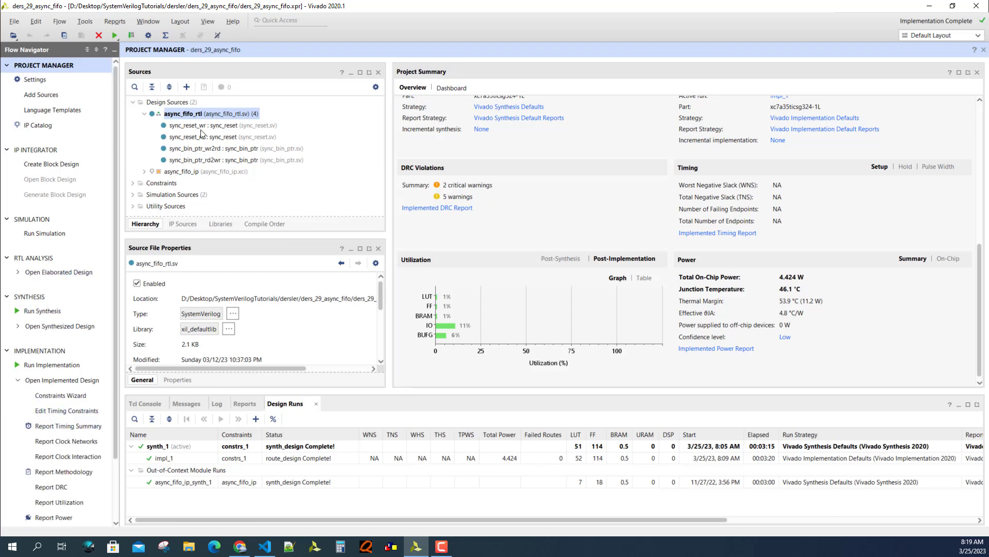
left_click(186, 89)
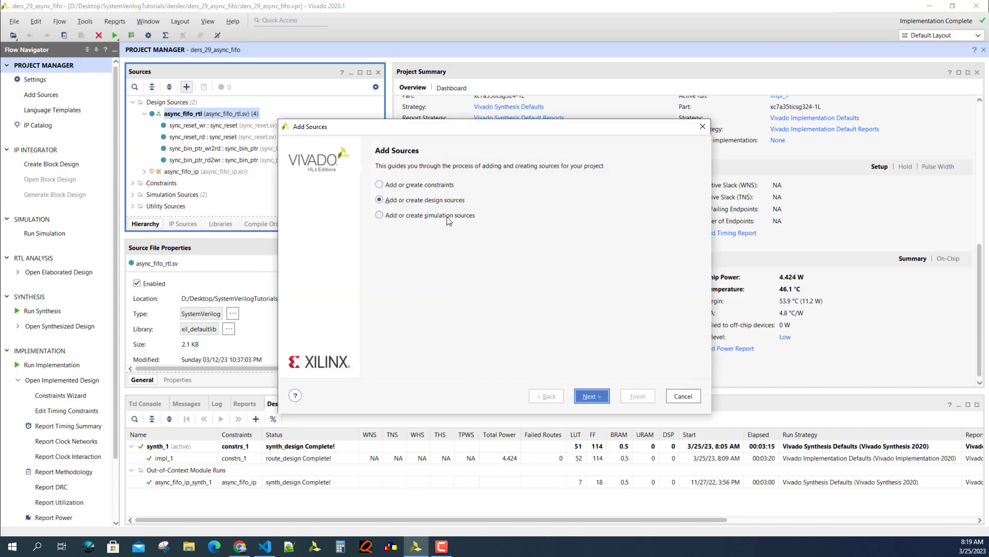
left_click(703, 126)
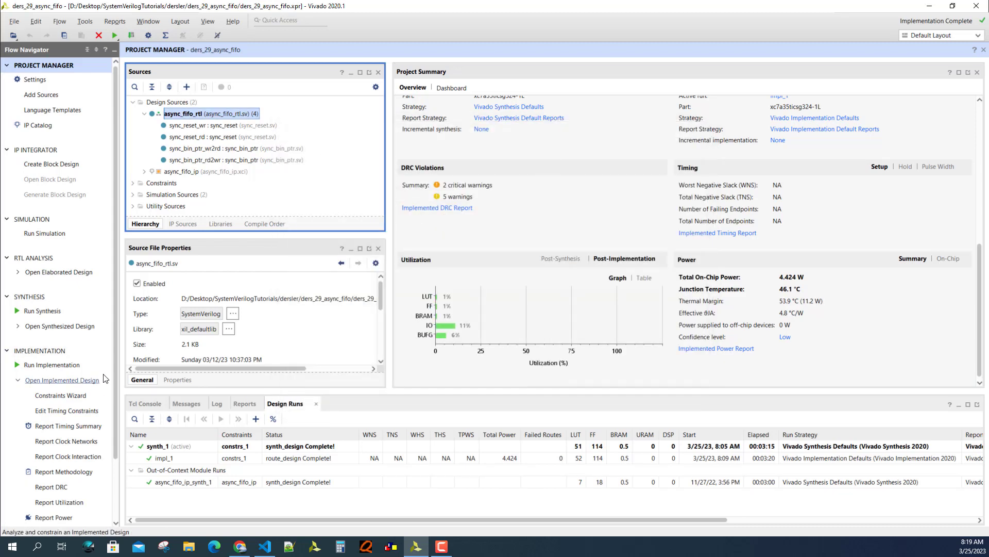
left_click(62, 416)
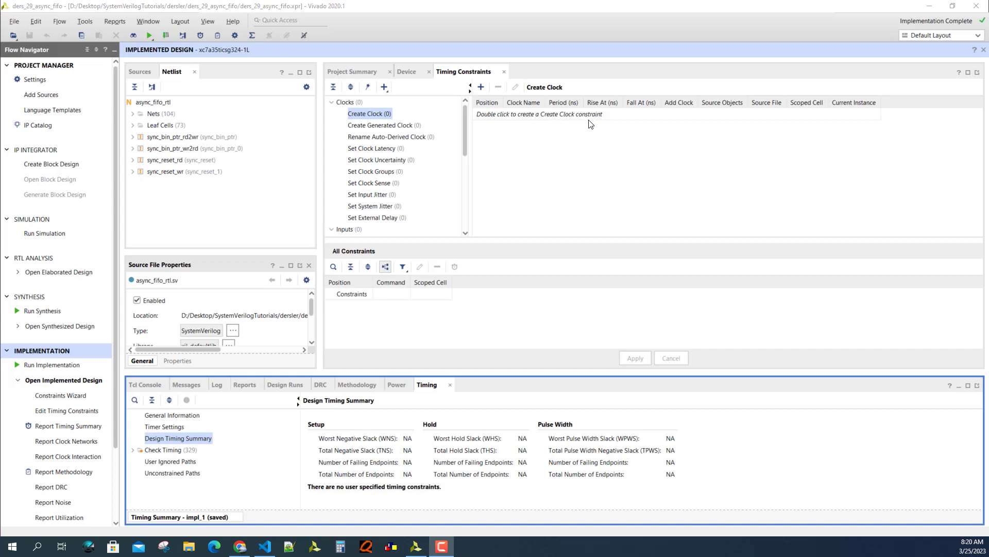
Start a new Create Clock constraint and name it WR_CLK, copying the port name from the RTL source in Visual Studio Code
double_click(553, 117)
left_click(510, 118)
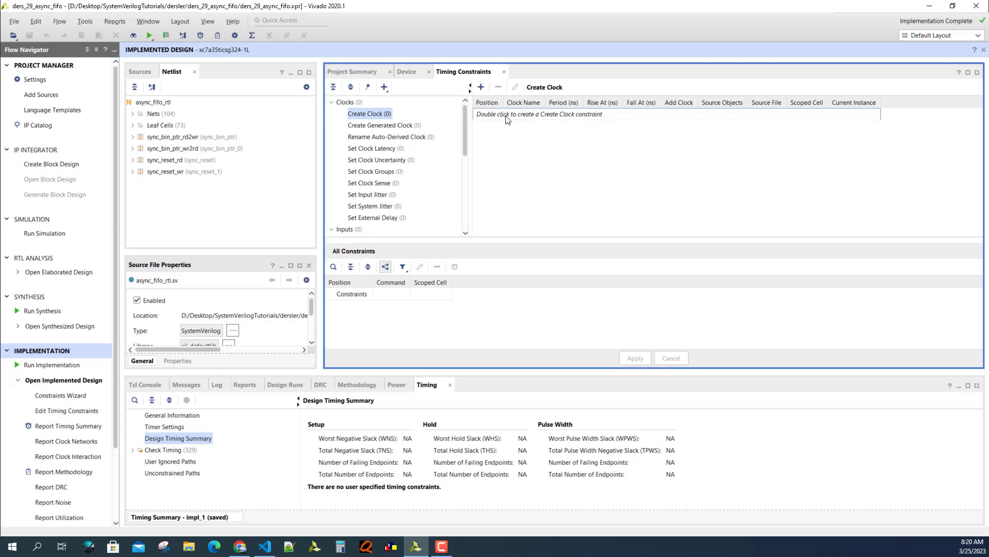
left_click(481, 88)
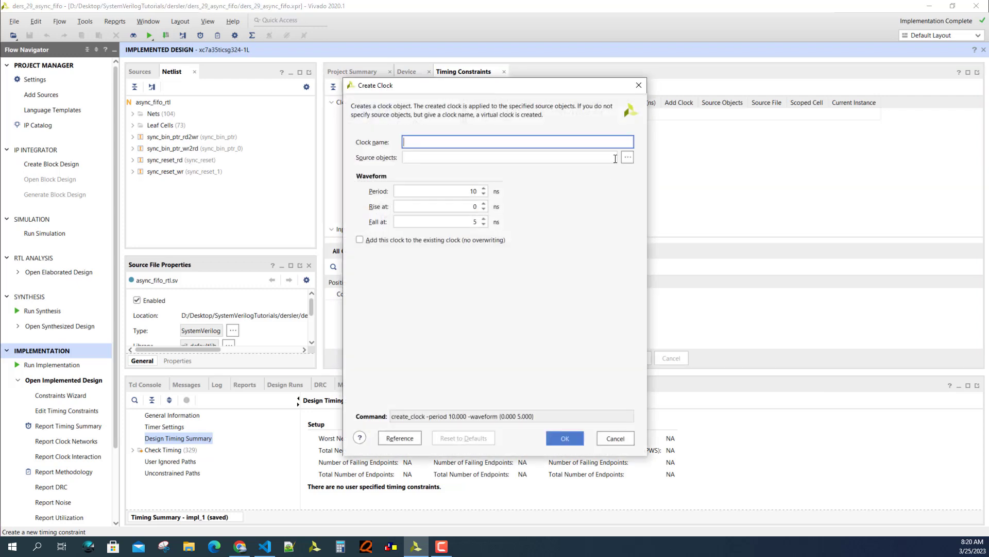
left_click(265, 547)
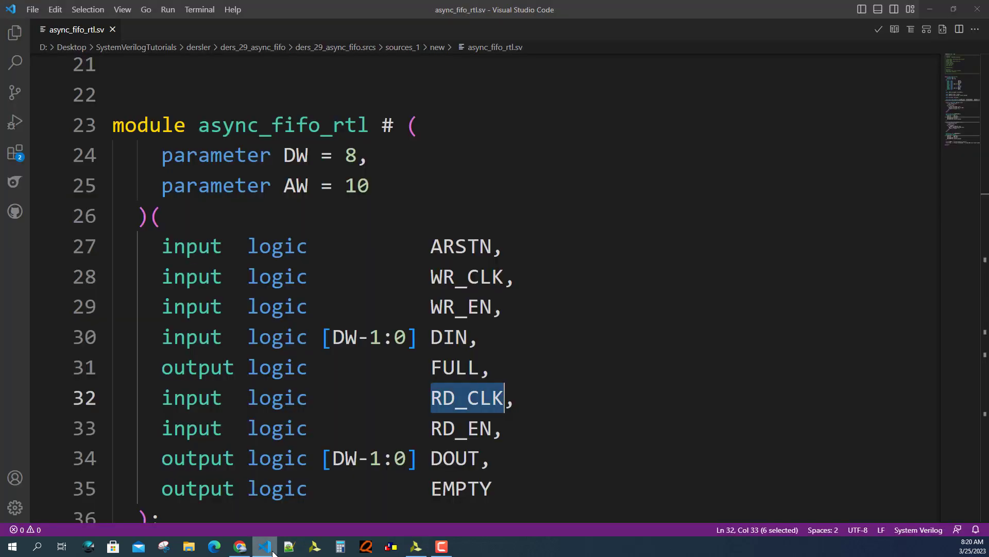
double_click(438, 278)
key("ctrl+c")
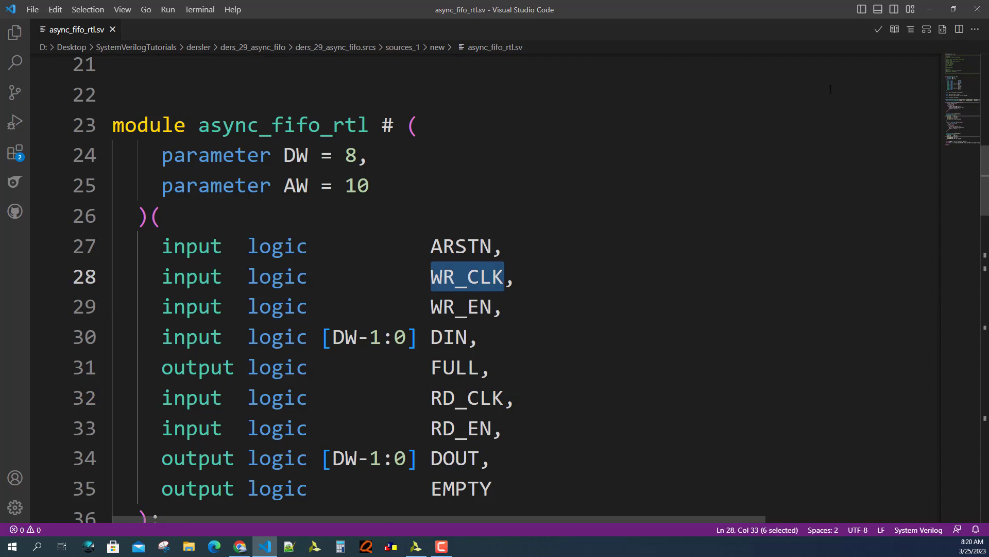
left_click(930, 10)
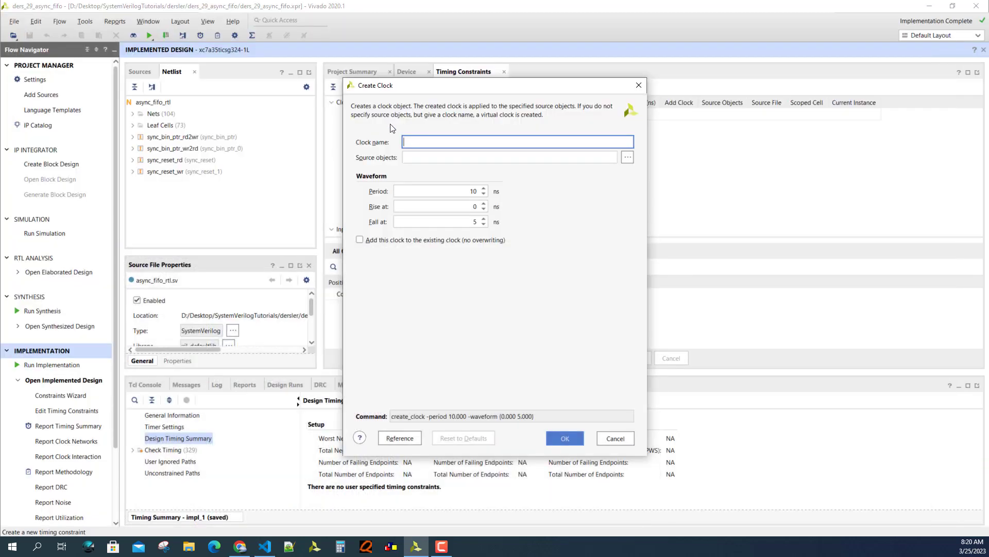
key("ctrl+v")
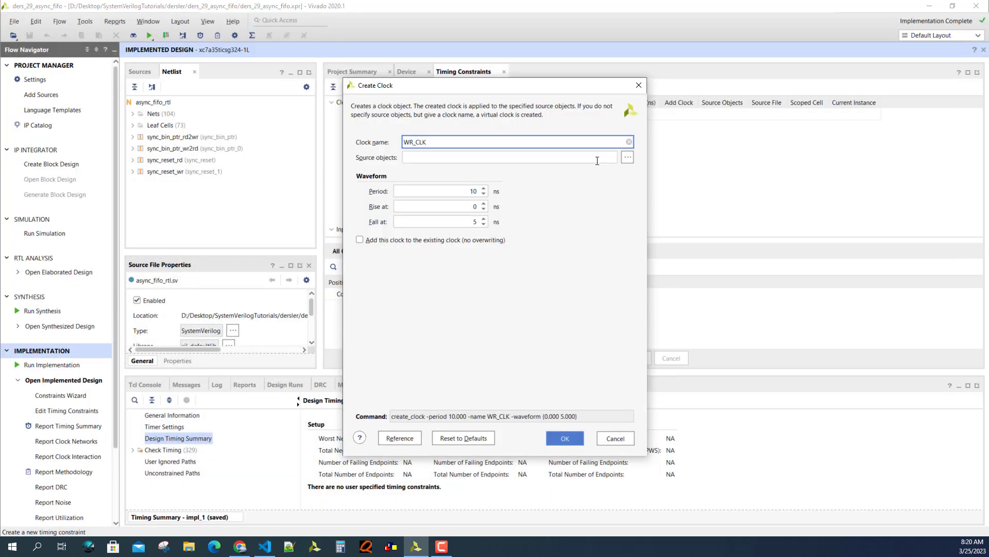
Find the input ports, assign WR_CLK as the clock's source object, and create the clock with a 10 ns period
left_click(627, 158)
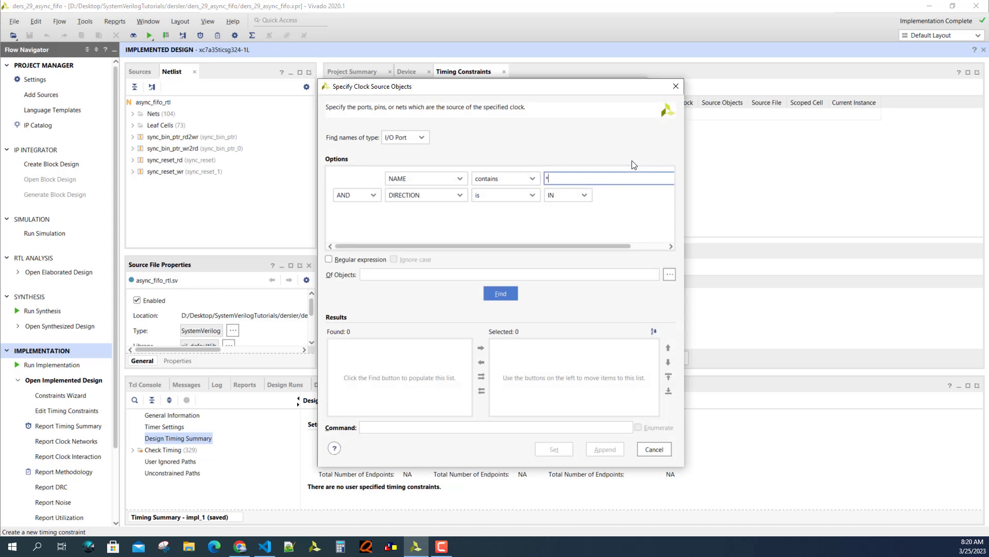
left_click(501, 293)
scroll(373, 385, "down", 1)
scroll(373, 386, "down", 4)
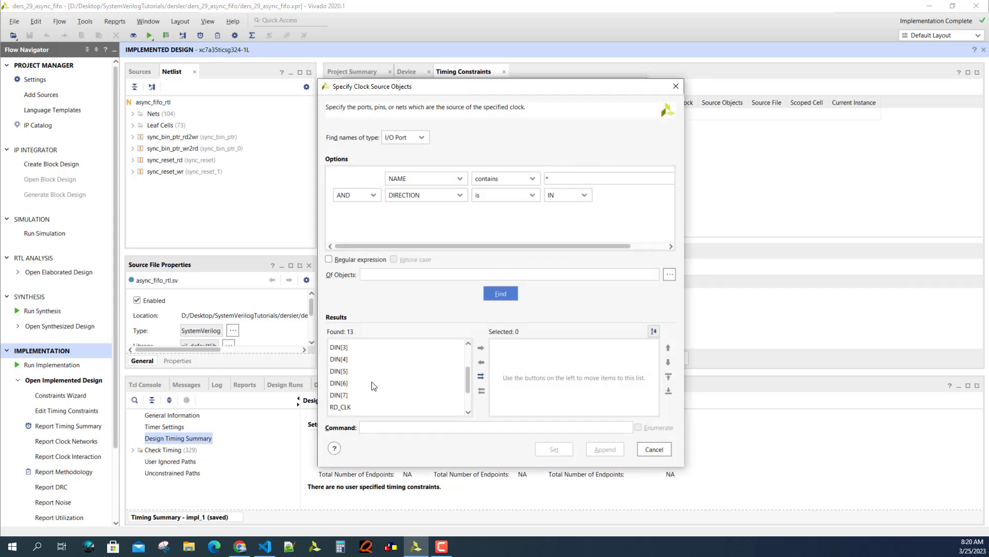
left_click(344, 408)
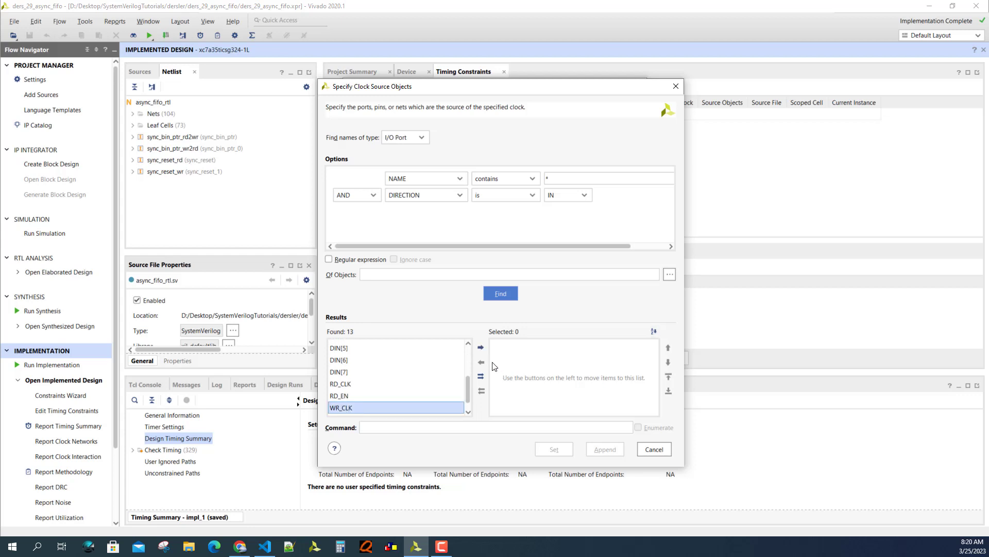
left_click(480, 348)
left_click(606, 450)
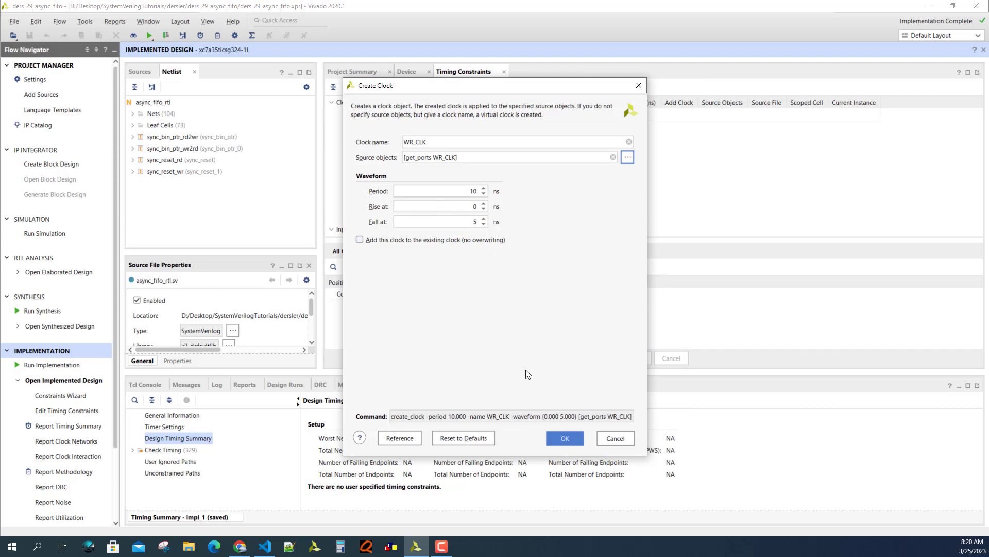
left_click(567, 443)
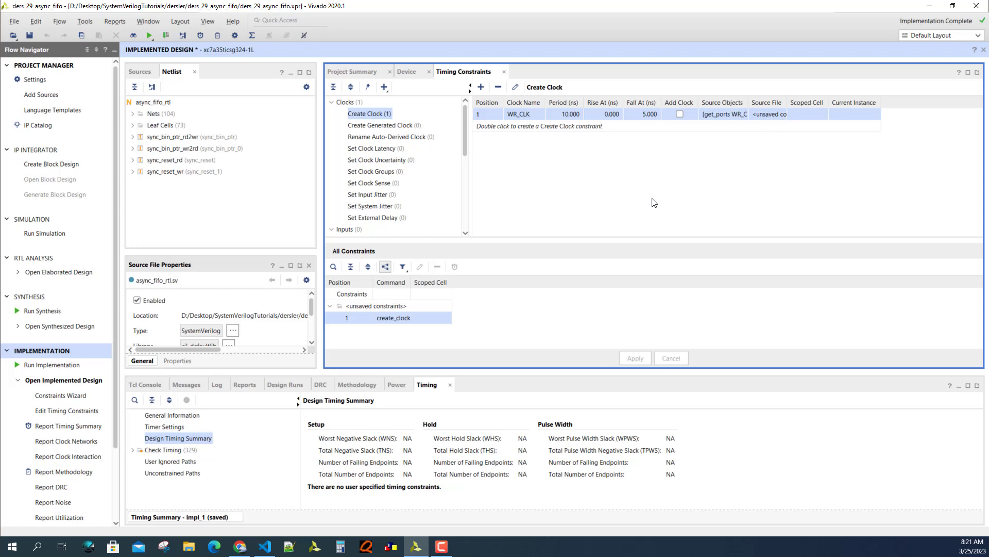
Start a second Create Clock constraint and name it RD_CLK
left_click(482, 88)
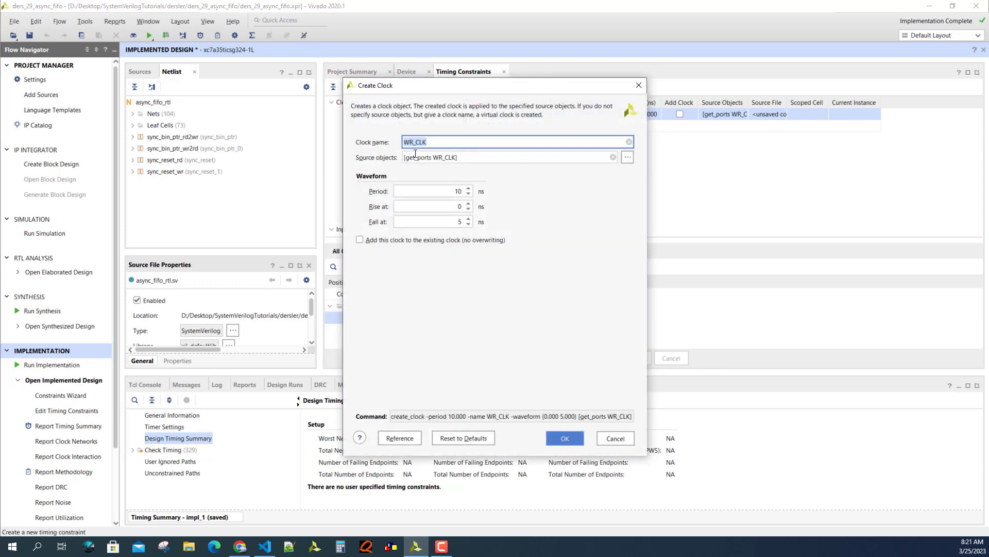
left_click_drag(416, 143, 388, 144)
type("RD")
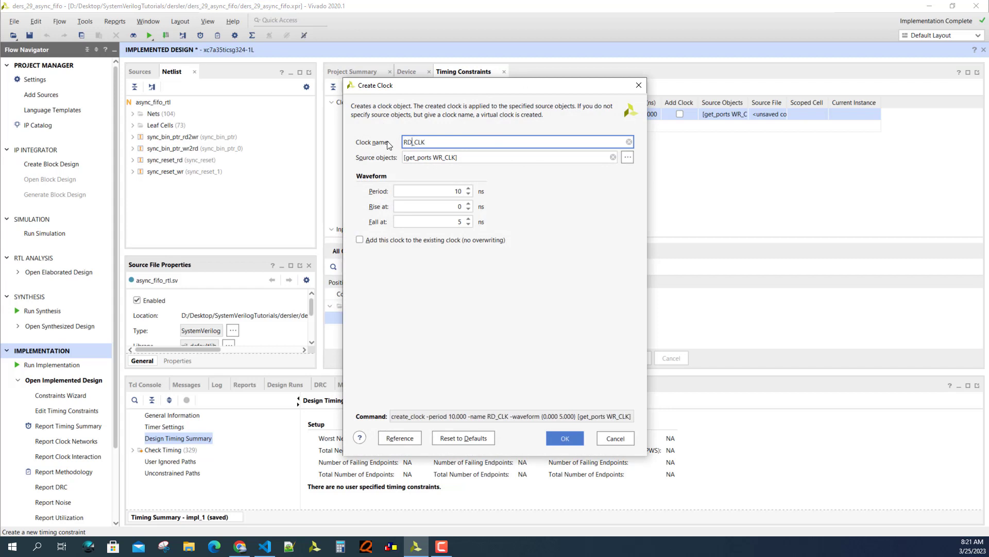
Replace the new clock's source port WR_CLK with RD_CLK and set its period to 7 ns
double_click(435, 156)
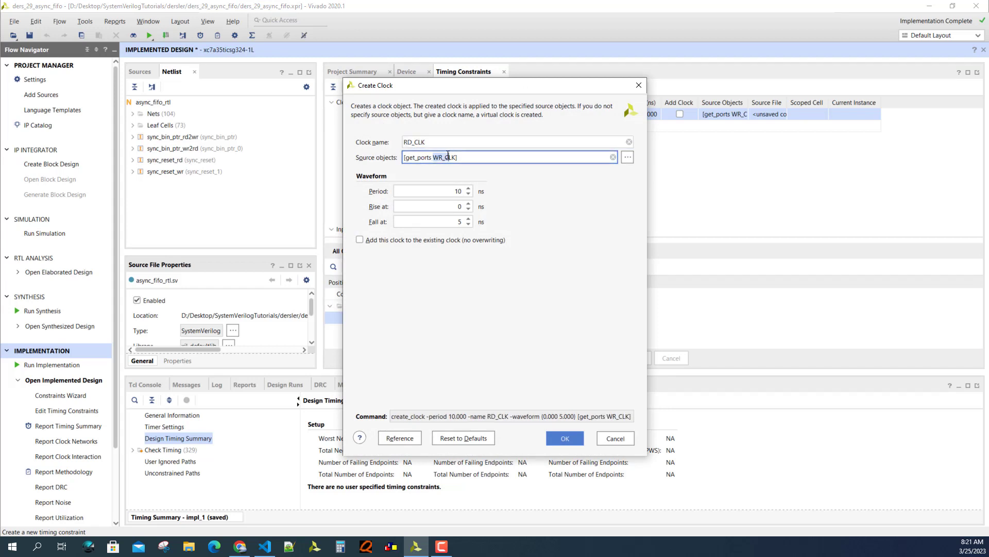
left_click(615, 156)
left_click(628, 157)
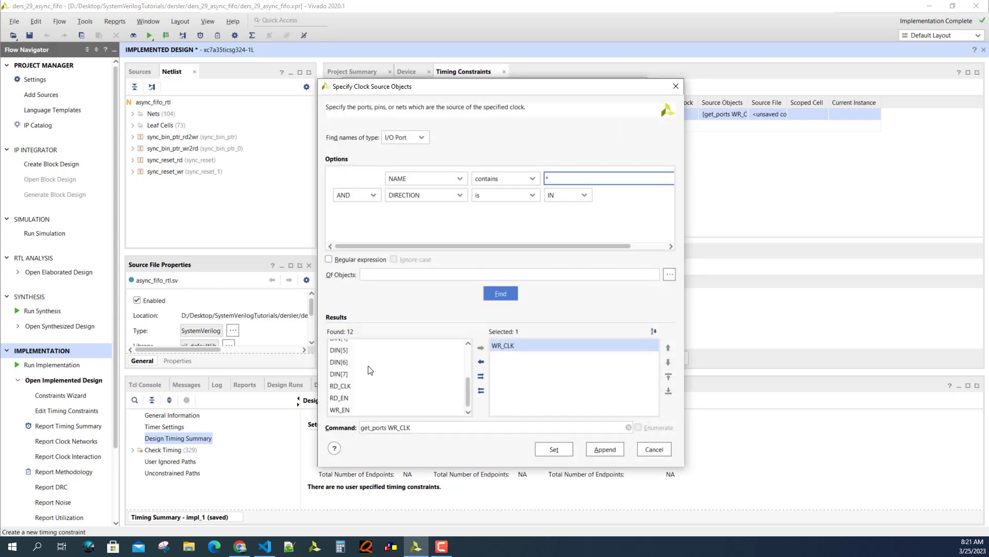
left_click(498, 356)
left_click(481, 362)
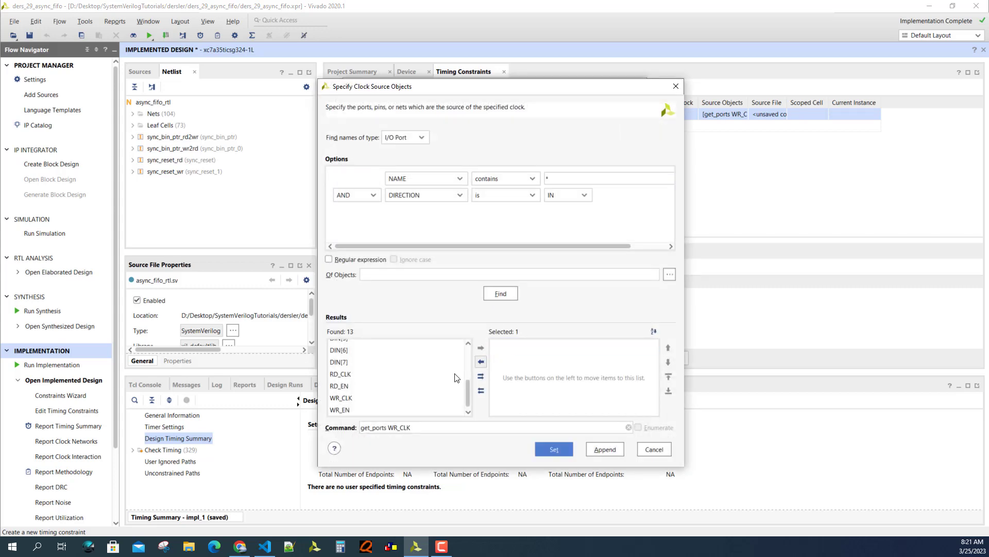
left_click(348, 375)
left_click(481, 347)
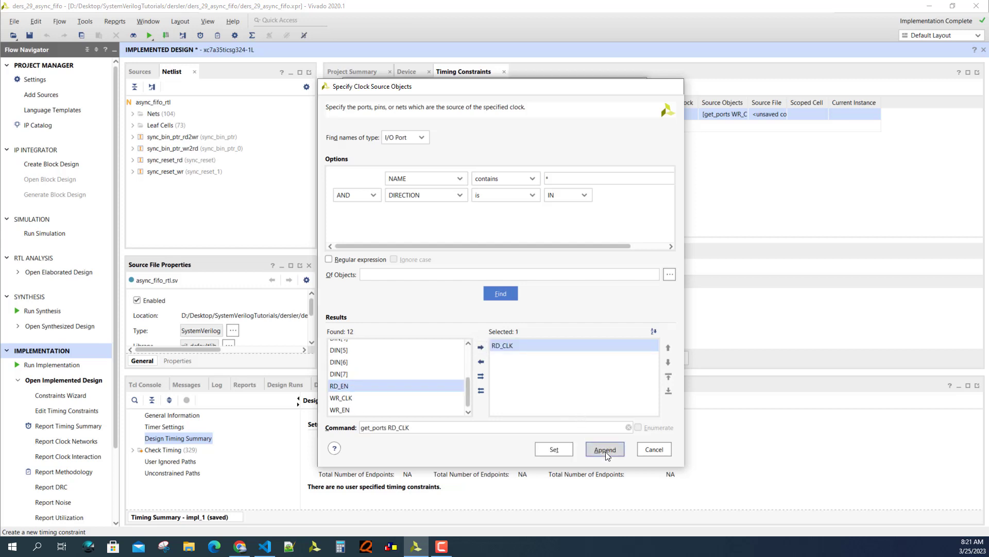
left_click(605, 449)
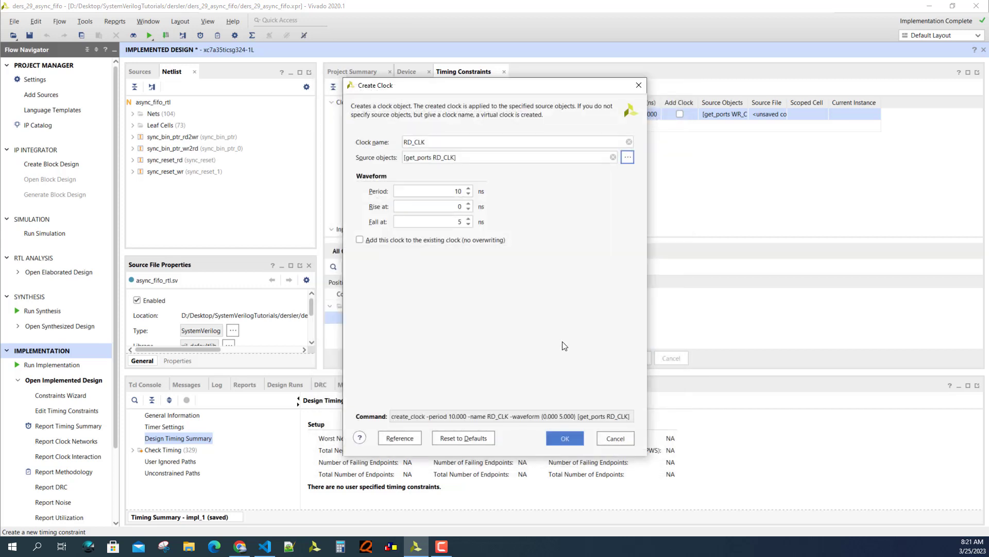
double_click(449, 188)
type("7")
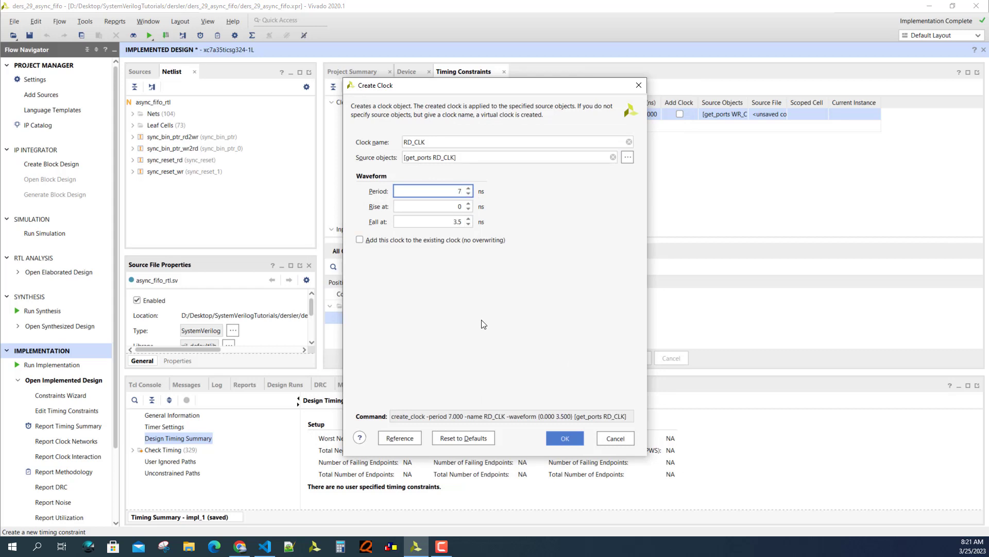
Switch to the Calculator and work out the frequency of the 7 ns clock by dividing 10^9 by 7
left_click(339, 549)
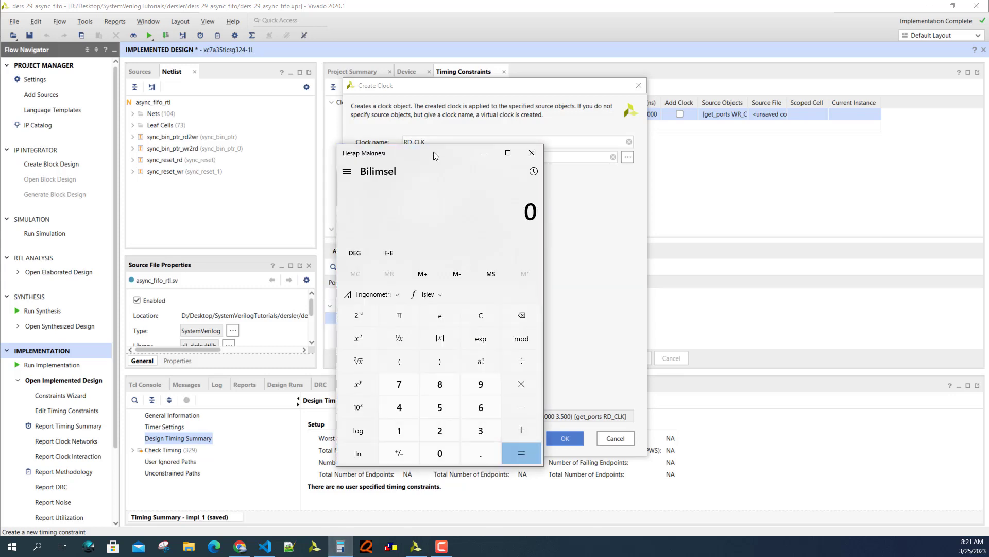
left_click_drag(414, 149, 296, 131)
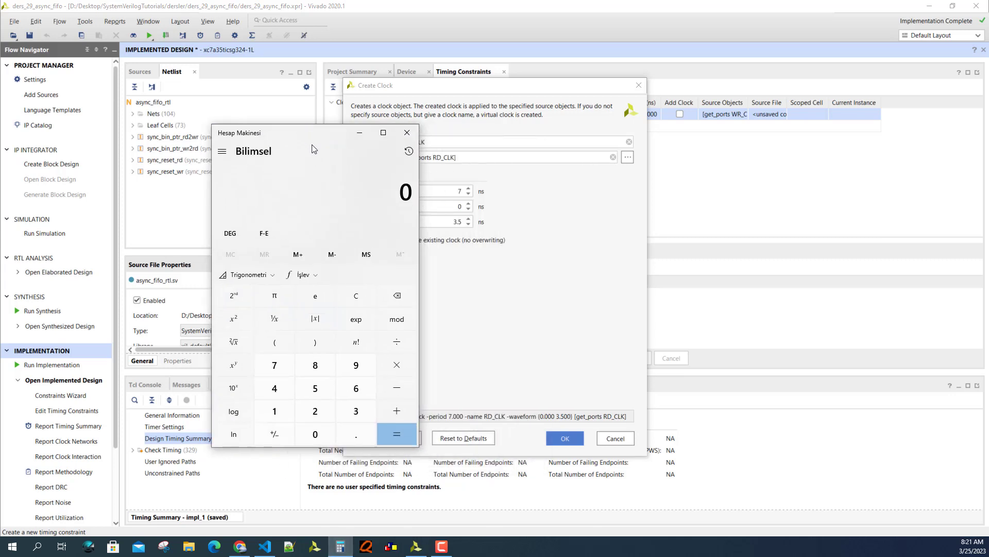
left_click(275, 411)
left_click(317, 436)
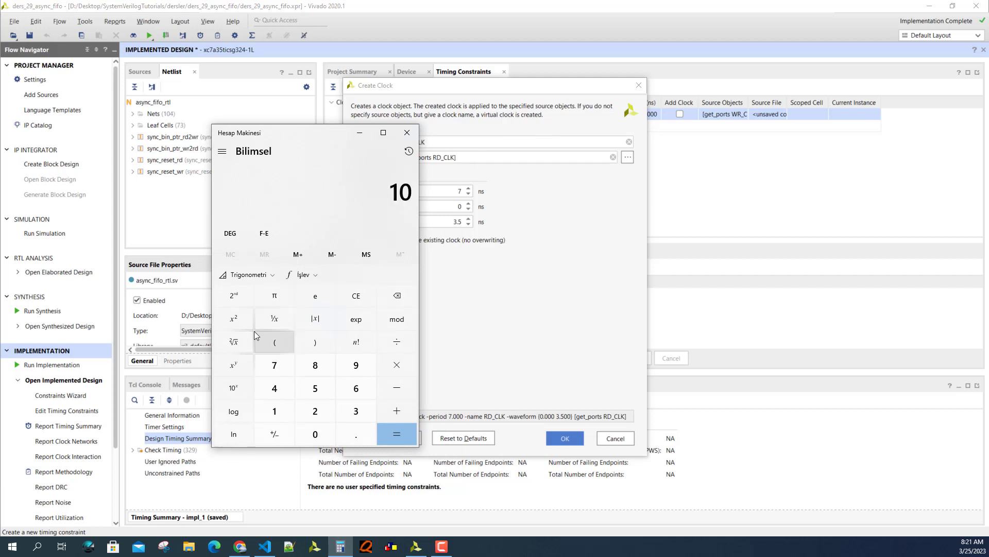
left_click(233, 364)
left_click(356, 365)
left_click(397, 433)
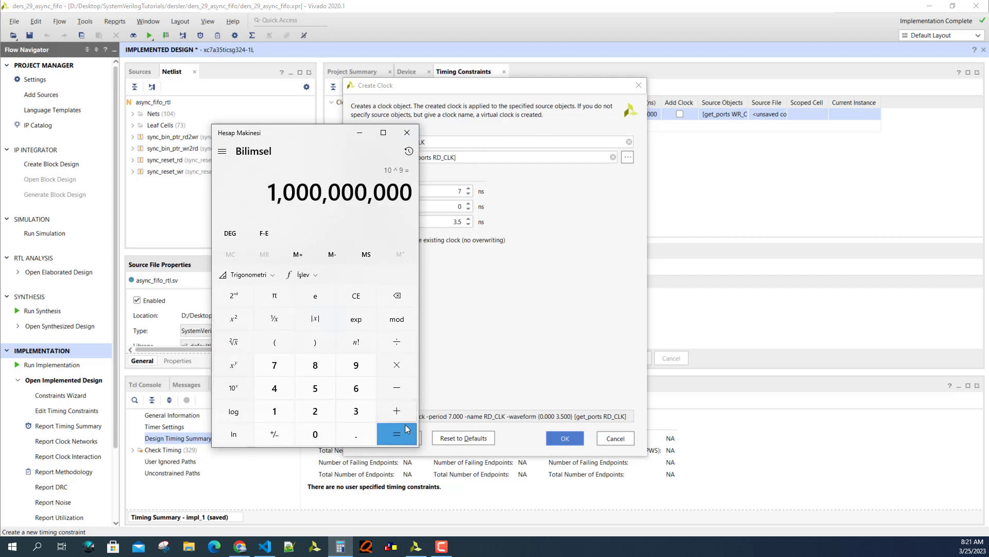
left_click(397, 342)
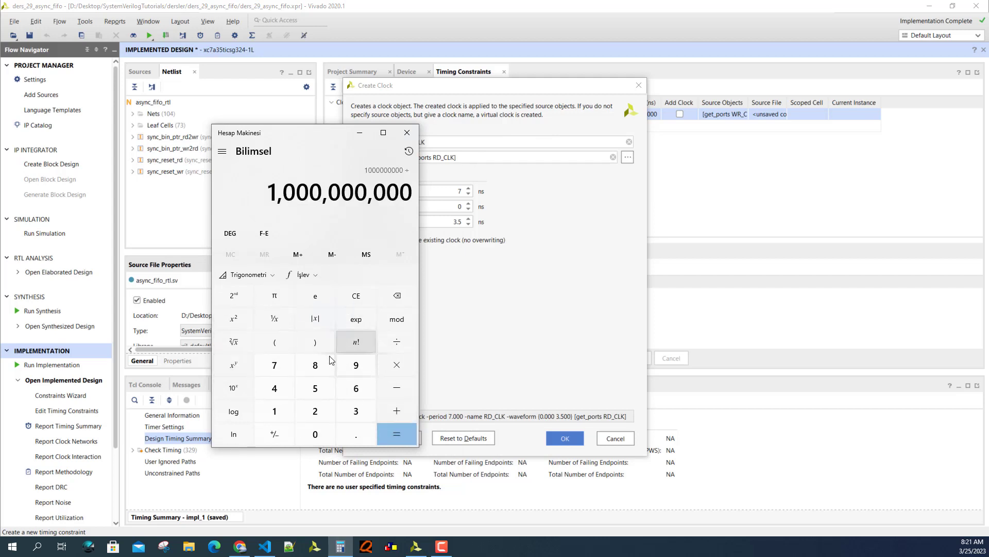
left_click(281, 366)
left_click(392, 435)
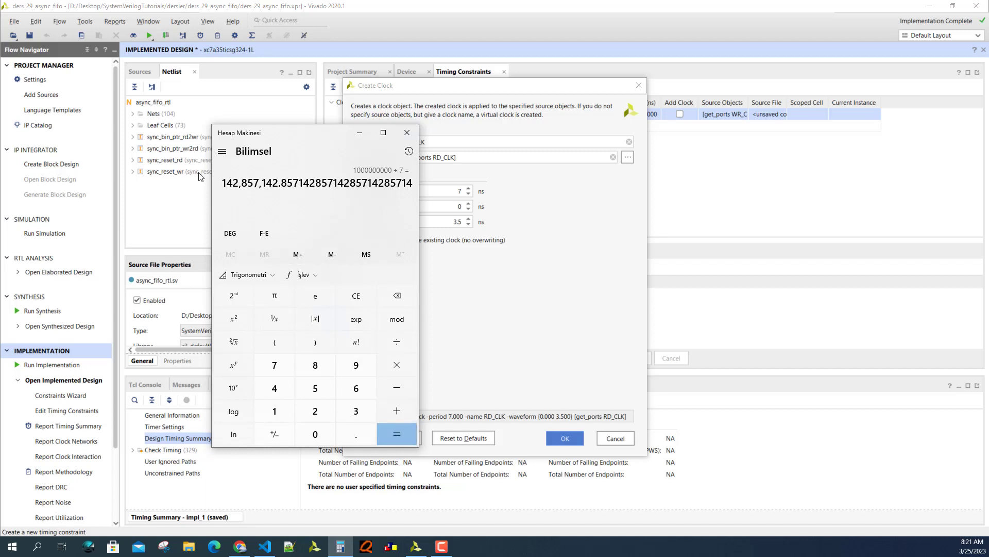
left_click(407, 134)
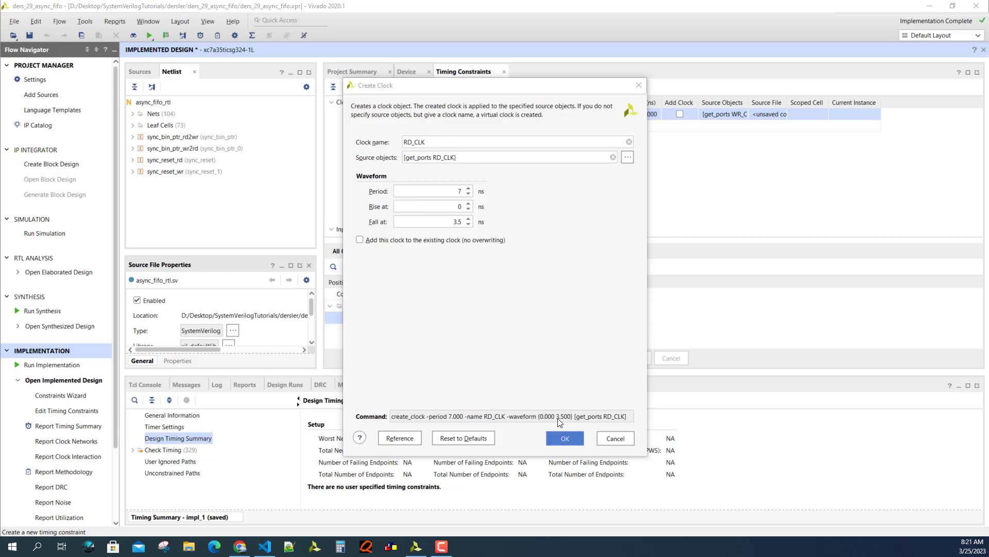
Create the RD_CLK clock and save both clock constraints to a new project-local XDC file named pins
left_click(573, 441)
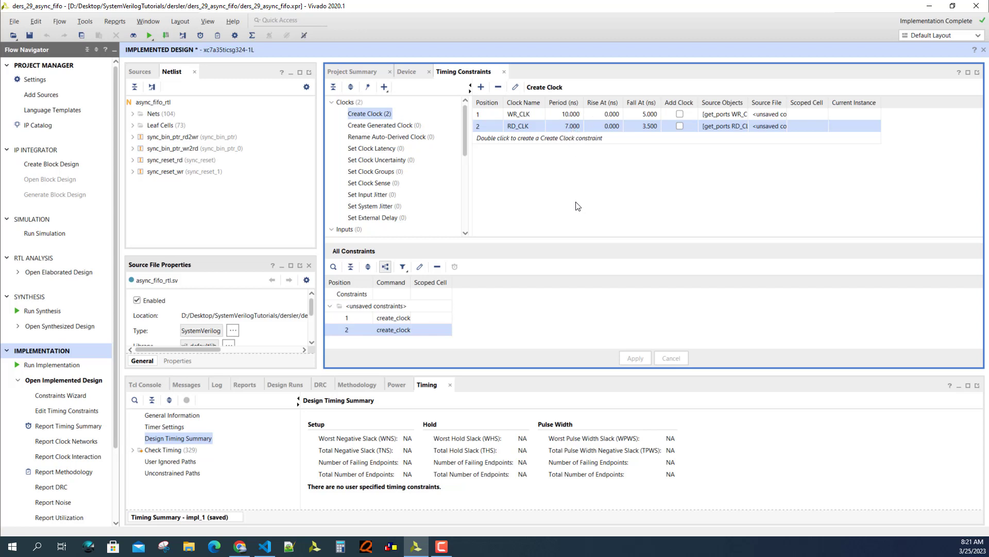
left_click(30, 36)
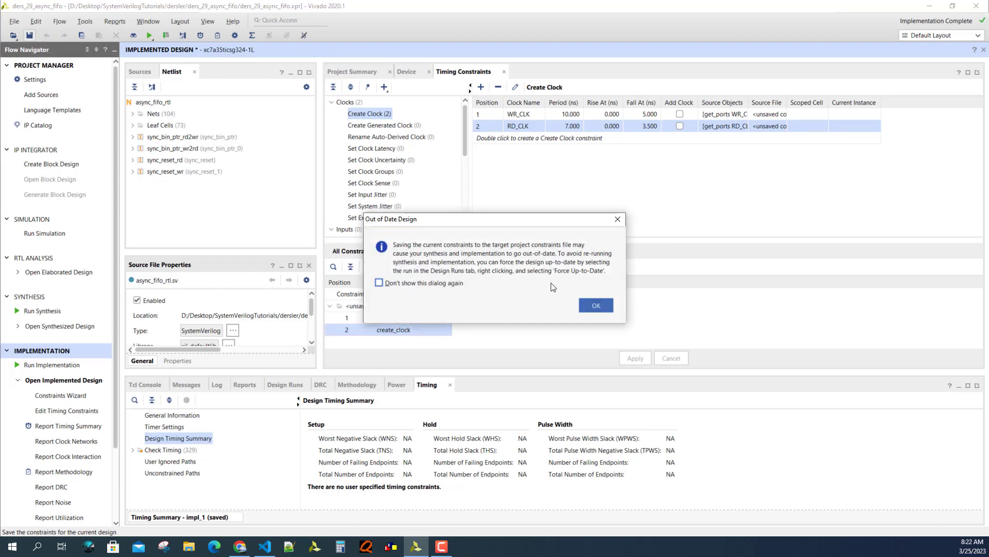
left_click(595, 305)
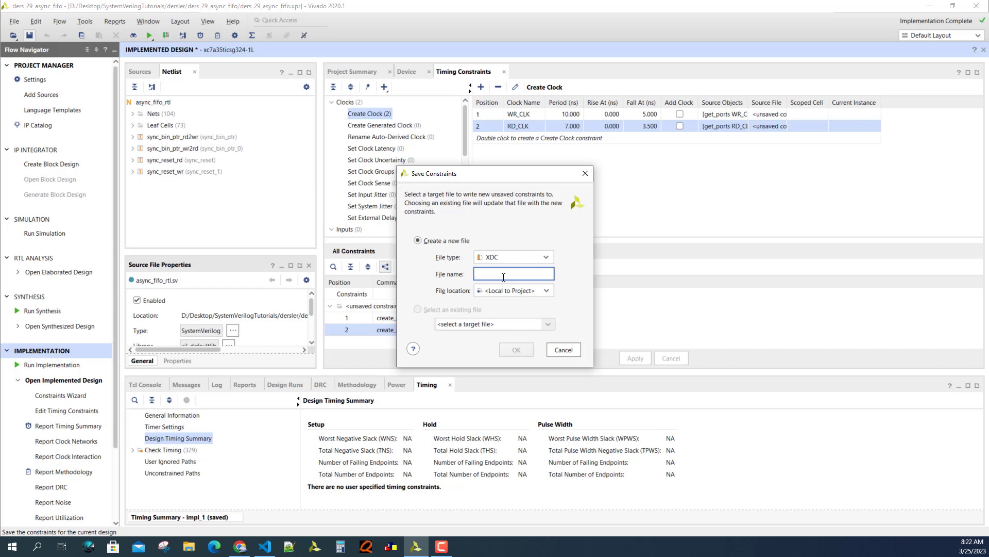
type("pins")
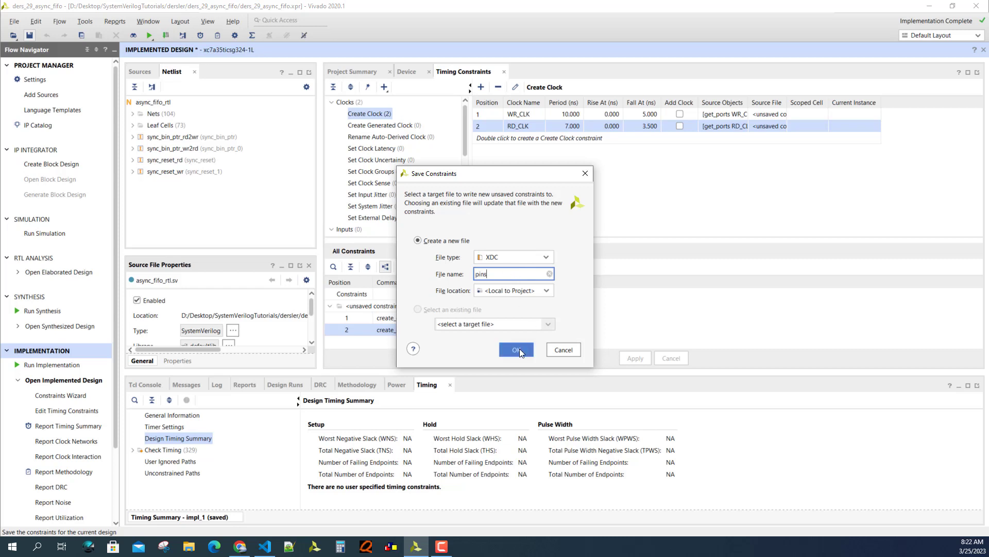
left_click(519, 349)
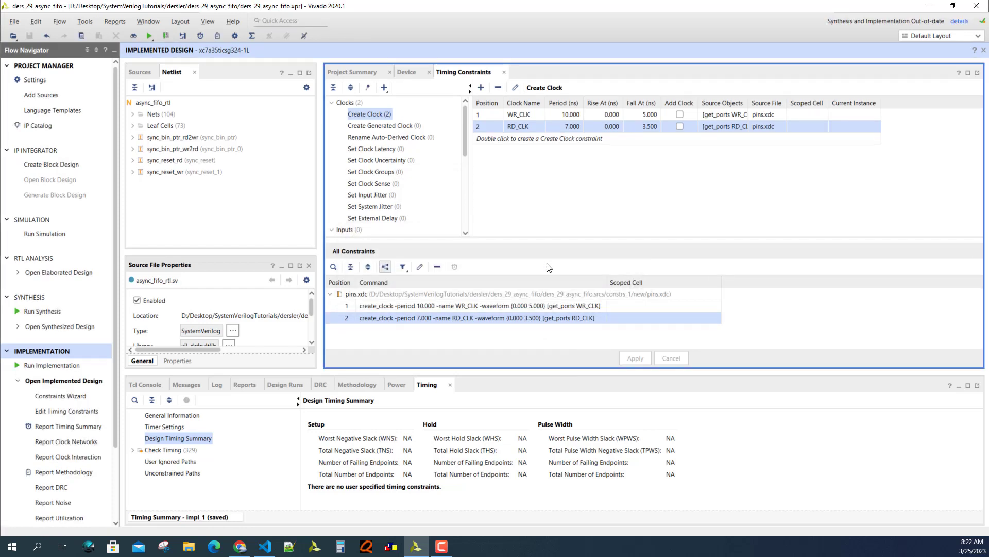
Open pins.xdc from the constraint sources in Visual Studio Code and review the periods, names and ports of both create_clock commands
left_click(138, 72)
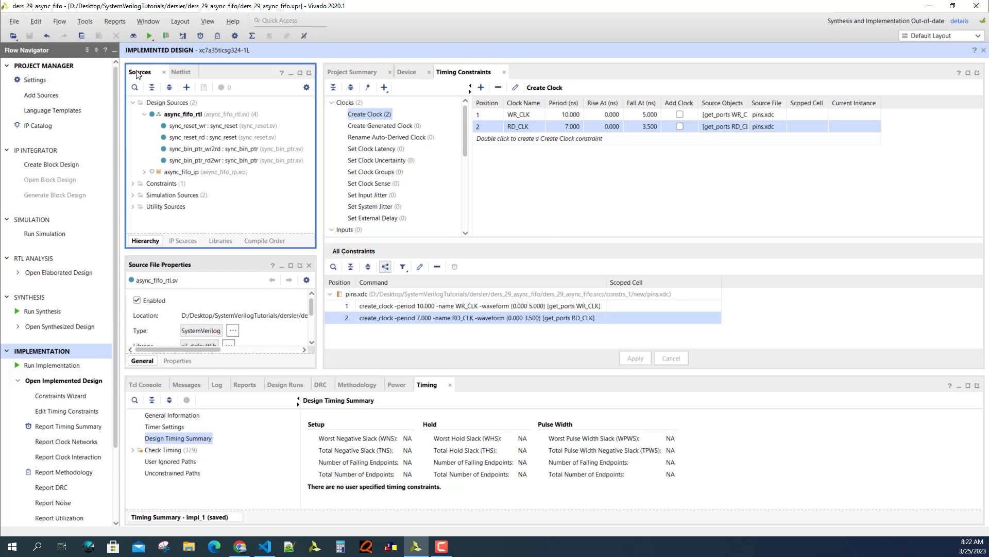
left_click(133, 184)
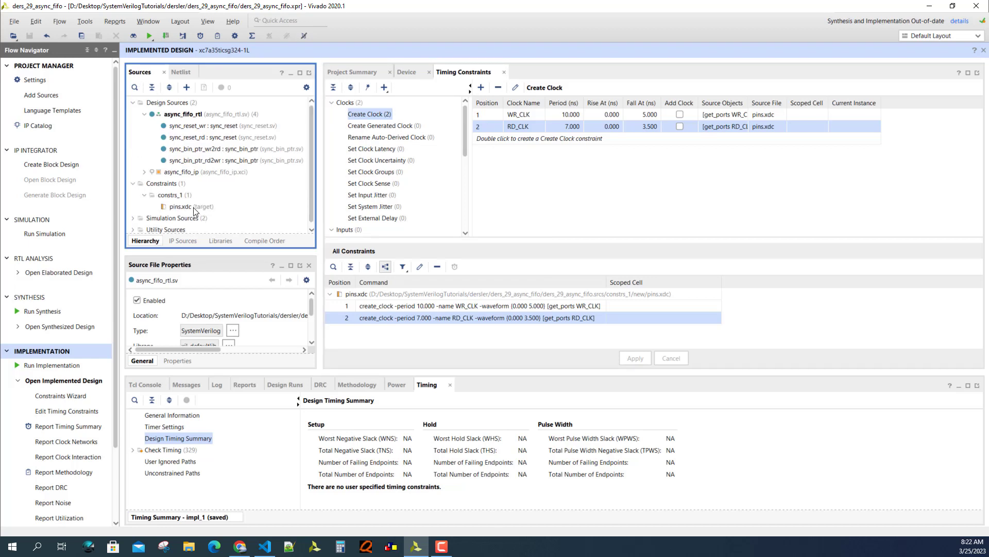
left_click(192, 206)
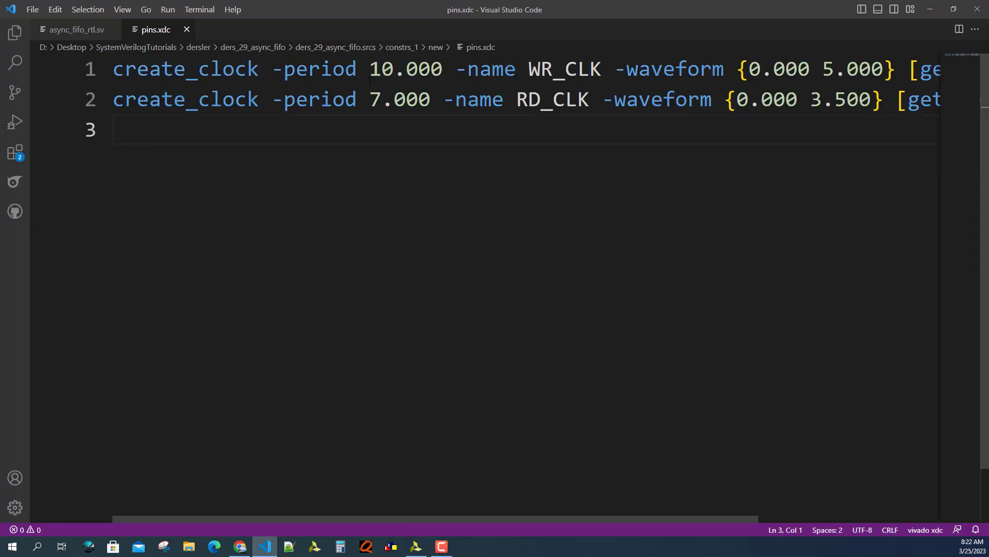
left_click_drag(371, 70, 443, 70)
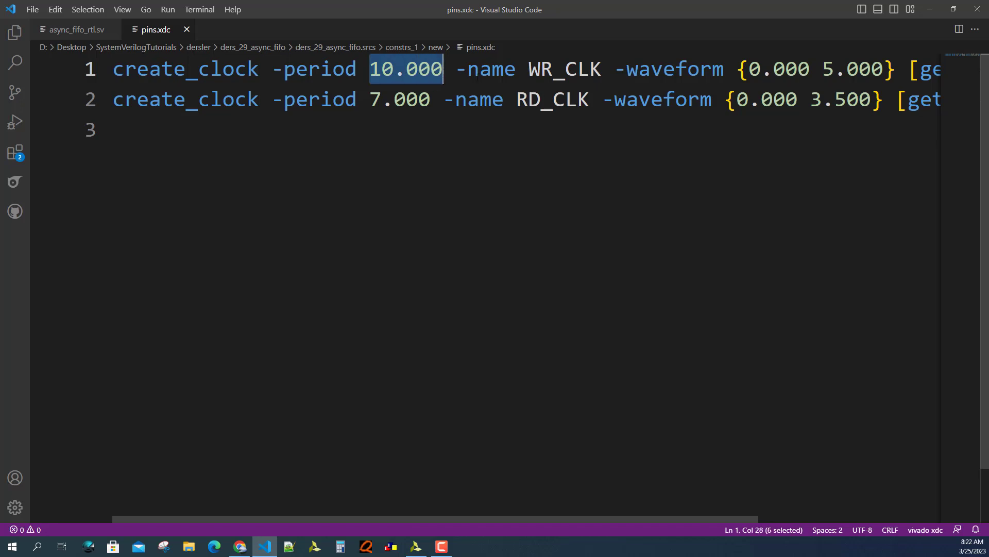
left_click(553, 69)
double_click(550, 69)
left_click_drag(427, 97, 431, 98)
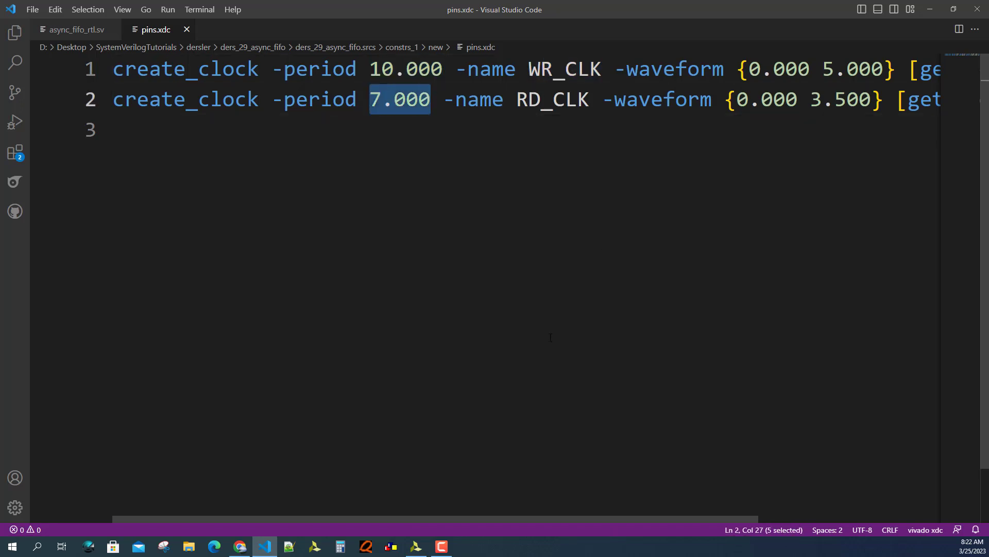
left_click_drag(397, 518, 791, 507)
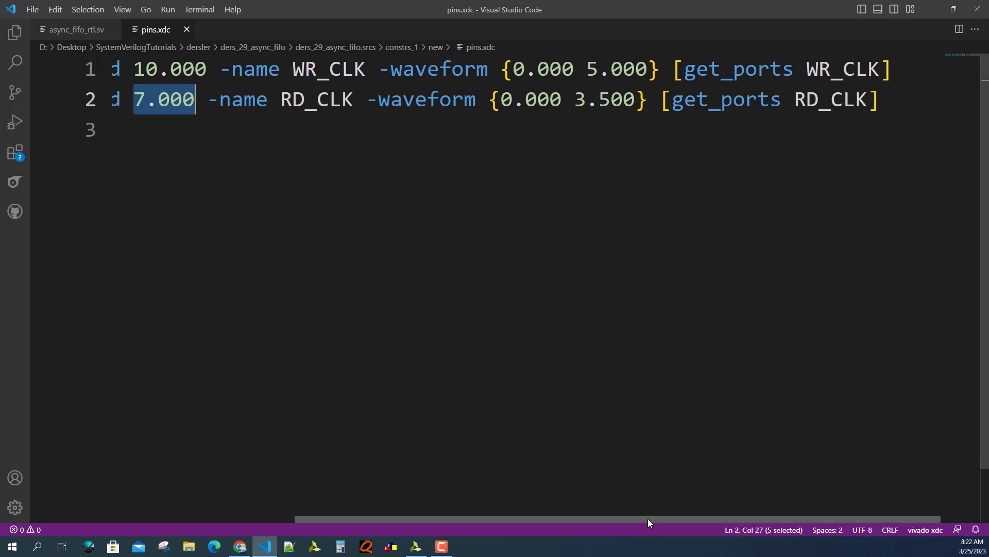
left_click_drag(647, 518, 465, 518)
left_click(931, 8)
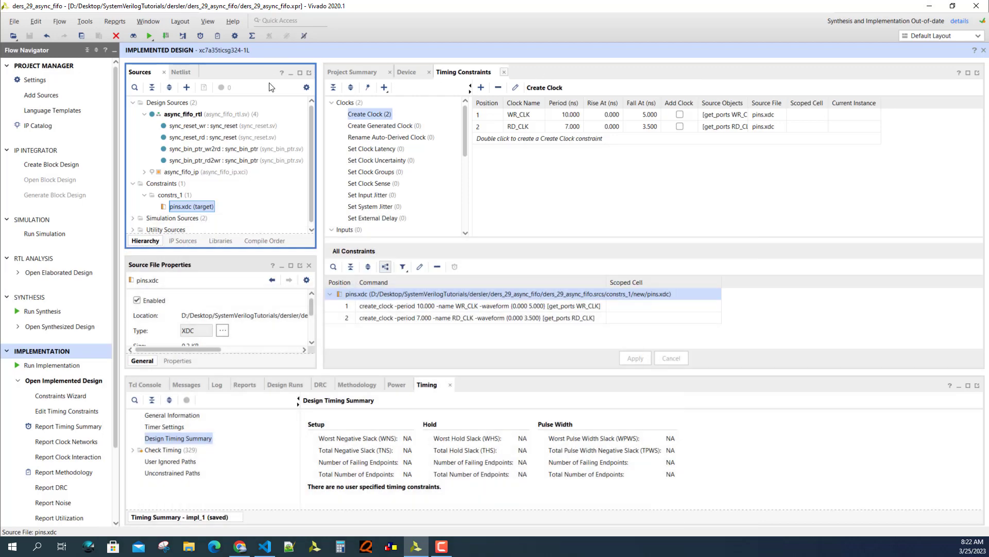
Close the implemented design and rerun synthesis and implementation on the local host with 8 jobs
left_click(984, 50)
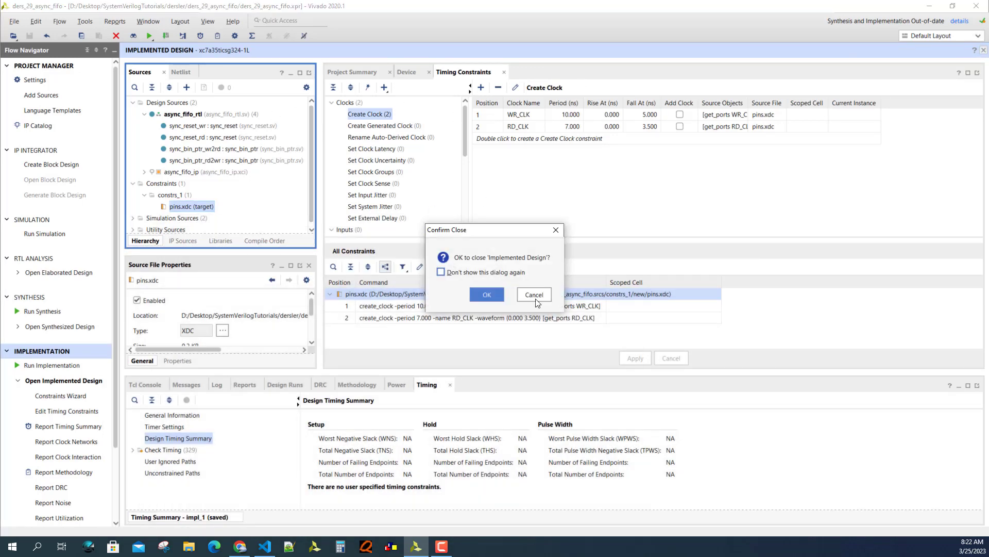
left_click(477, 293)
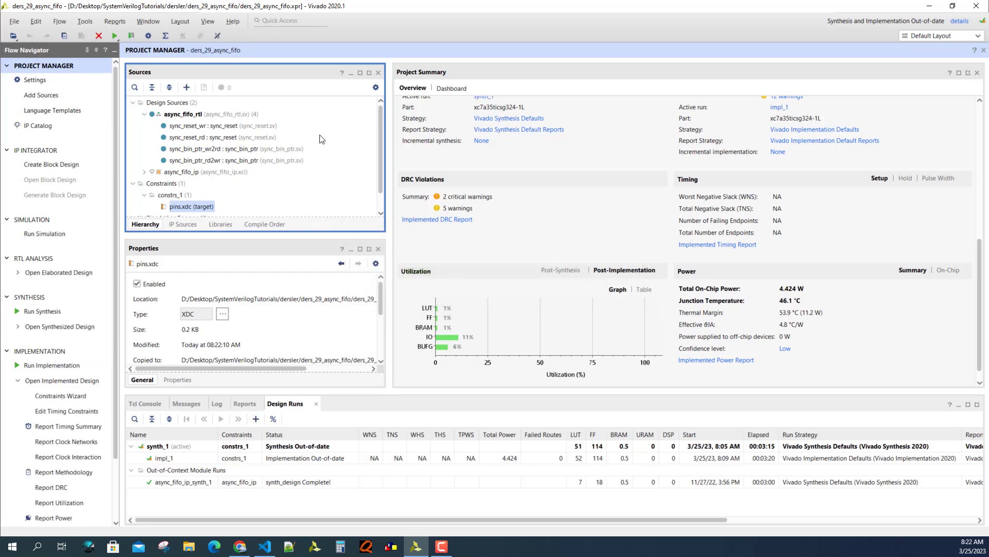
left_click(143, 115)
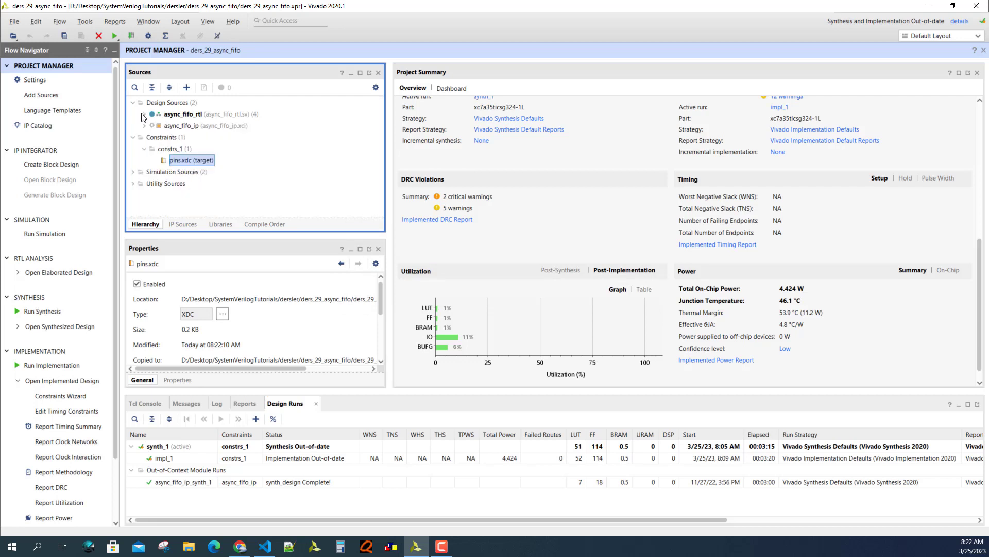
scroll(76, 446, "down", 3)
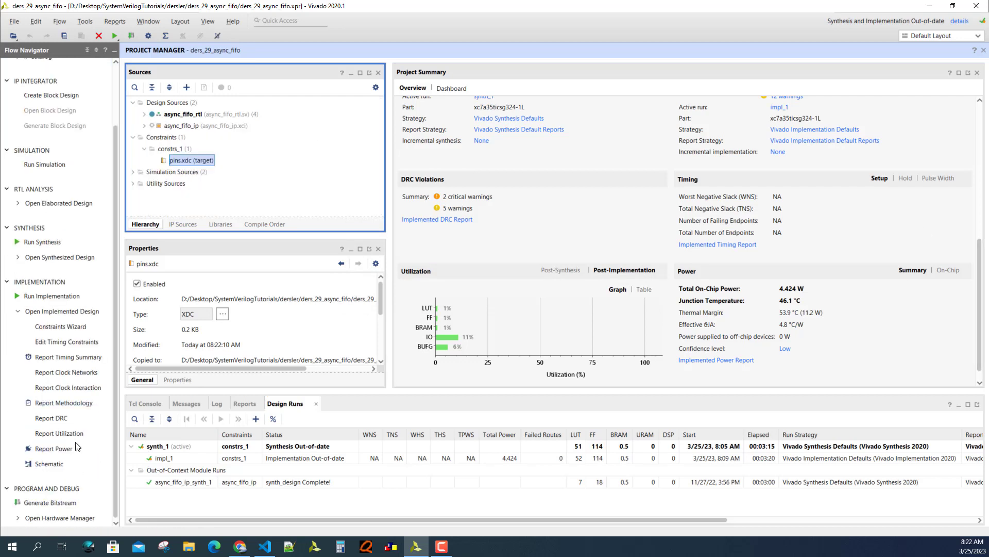
left_click(51, 296)
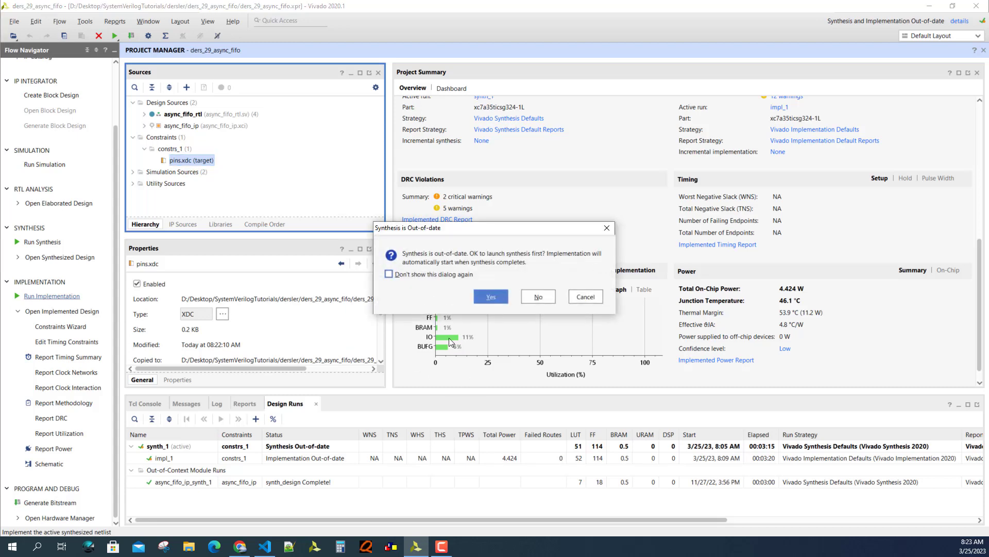
left_click(487, 297)
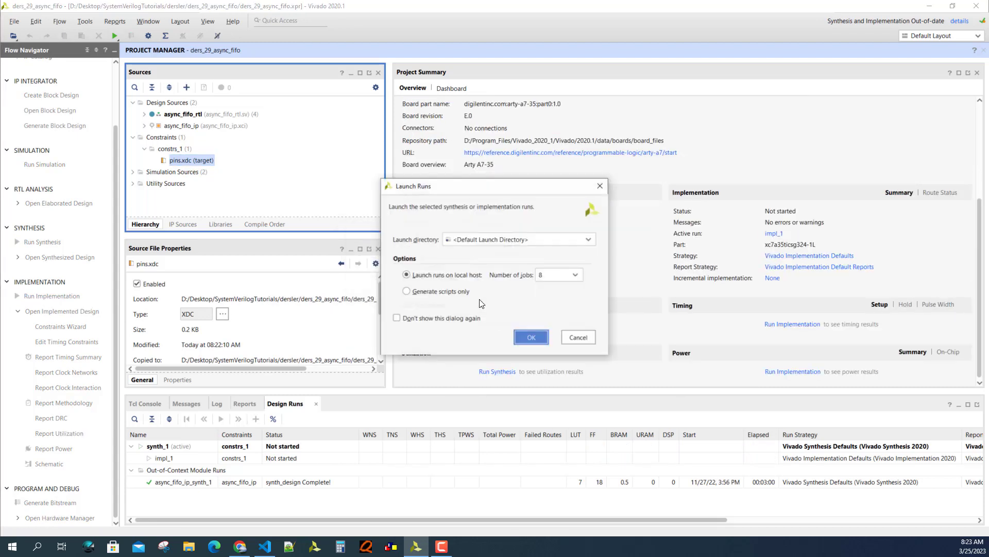
left_click(531, 337)
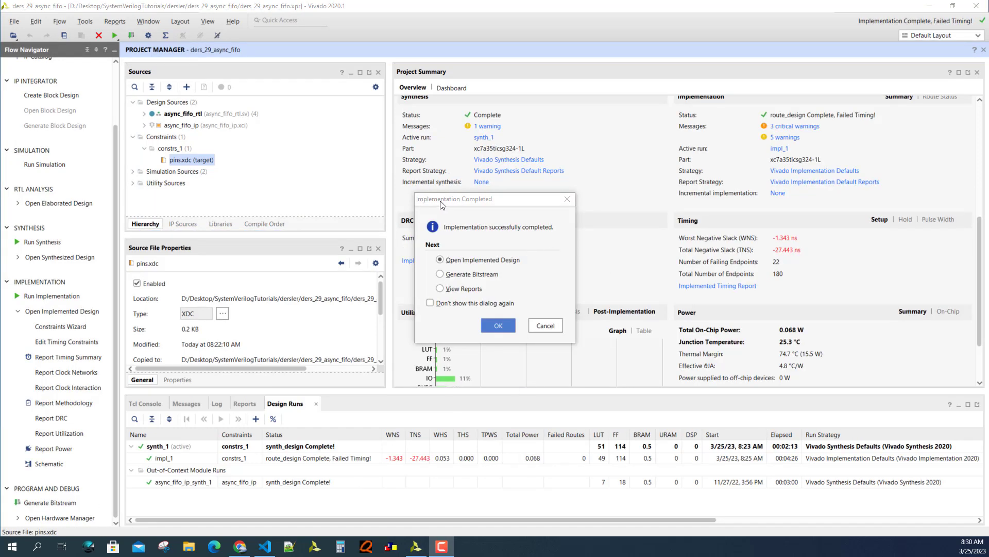
Dismiss the implementation completion dialog, reopen the implemented design and acknowledge its critical messages
left_click(543, 325)
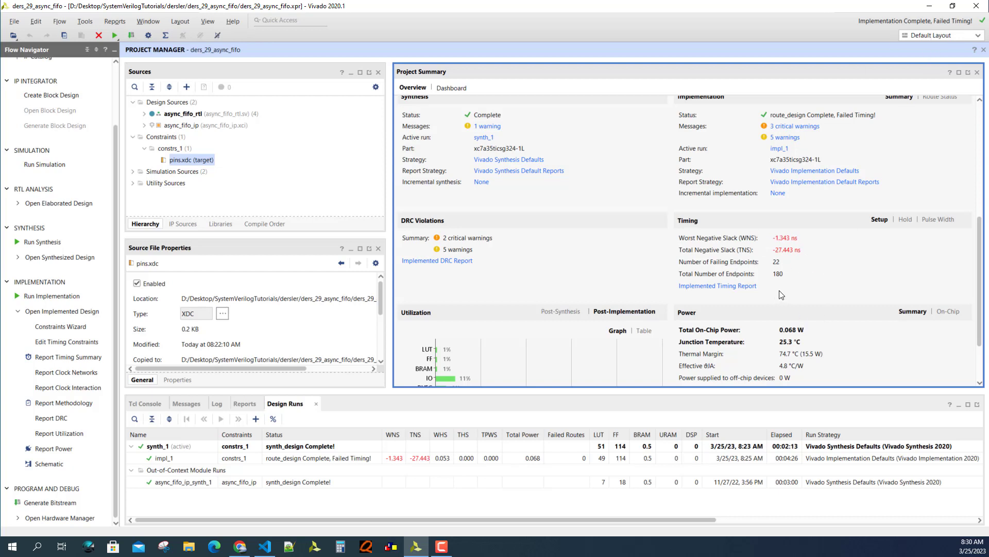
left_click(59, 311)
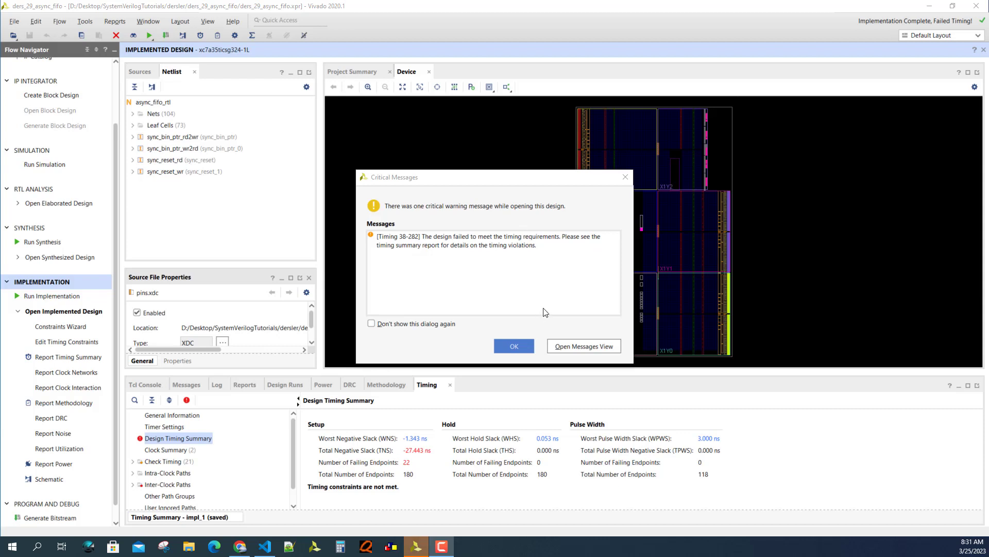
left_click(511, 346)
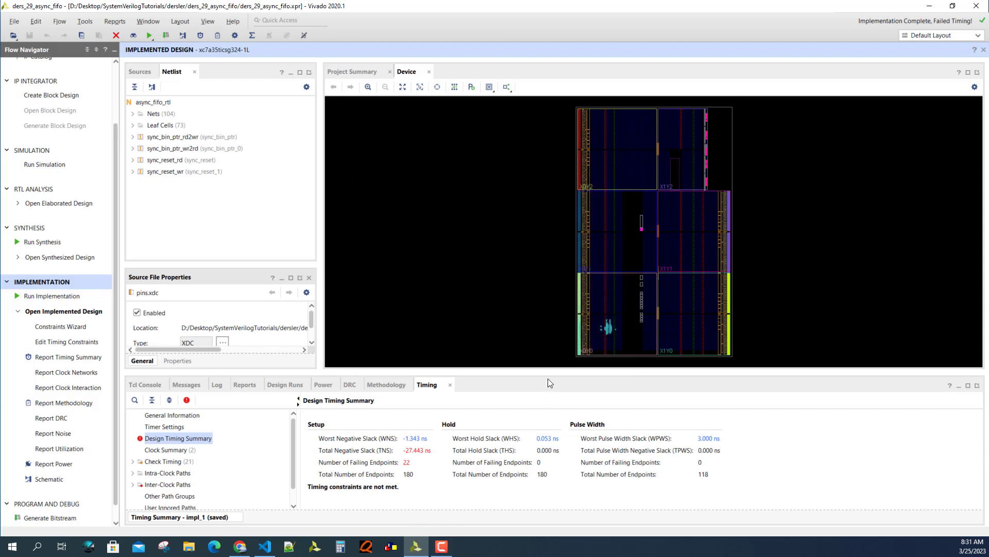
Examine the worst negative slack setup paths in a maximized timing report, then the inter-clock path groups between RD_CLK and WR_CLK
left_click(411, 442)
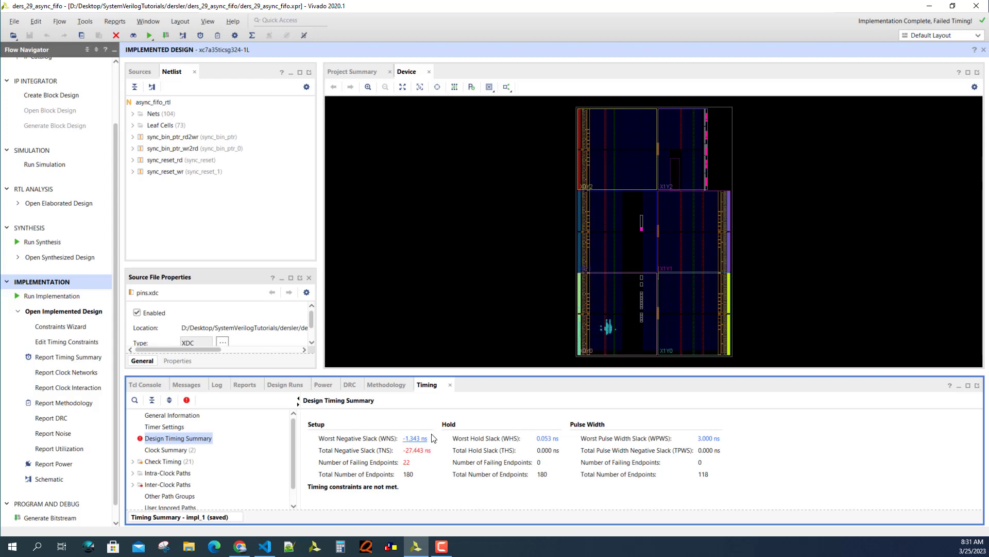
left_click(428, 438)
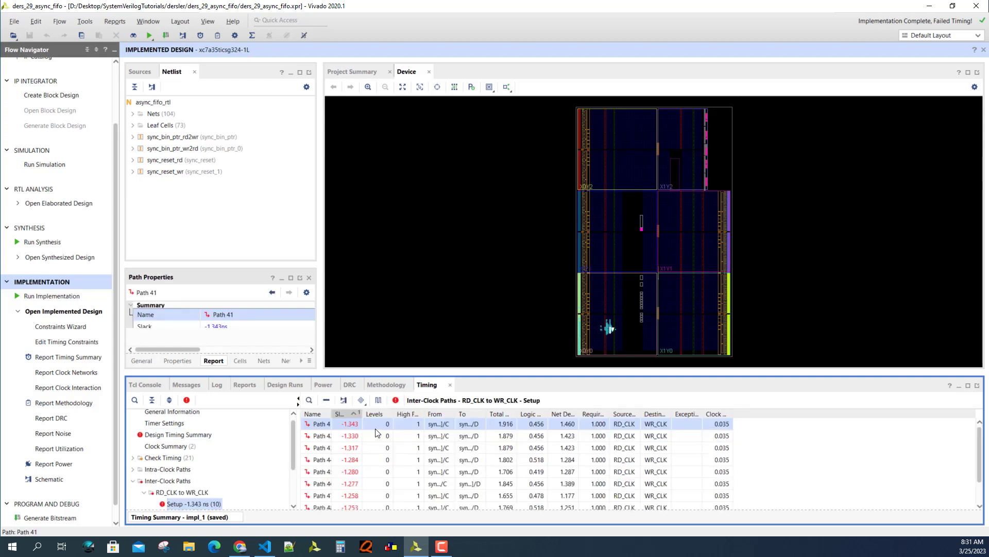
scroll(210, 485, "down", 2)
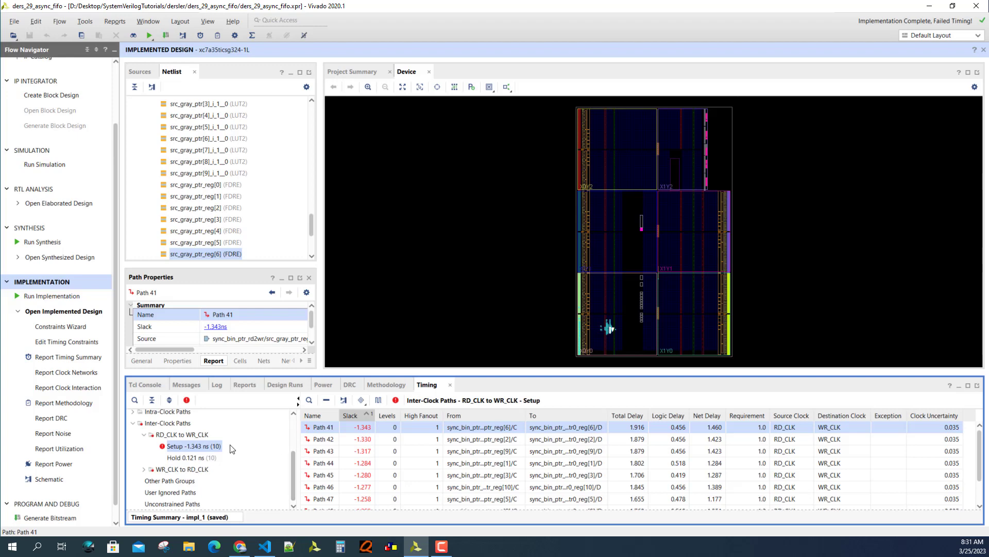
double_click(520, 390)
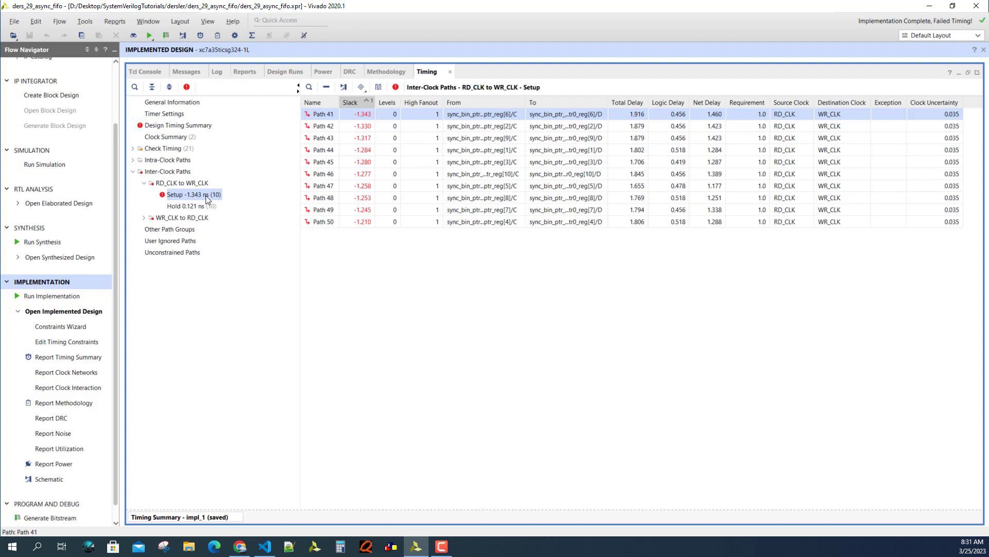
left_click(183, 183)
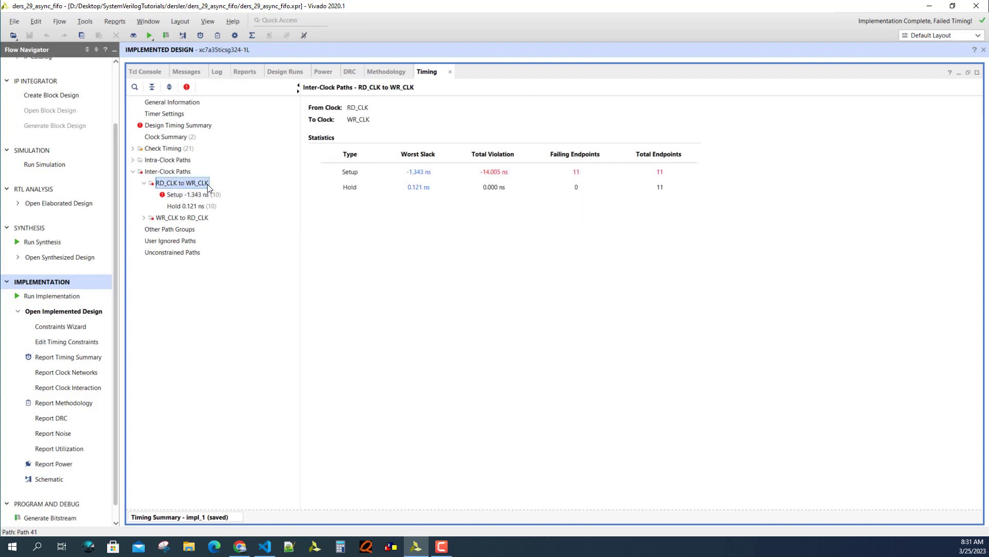
left_click(144, 218)
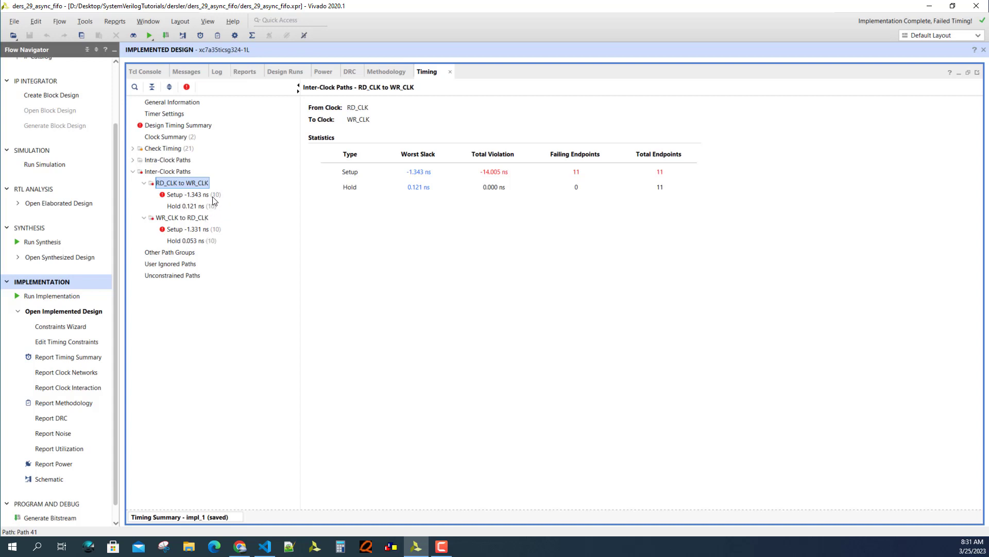
List the setup paths of the RD_CLK to WR_CLK inter-clock group in the timing report
left_click(199, 196)
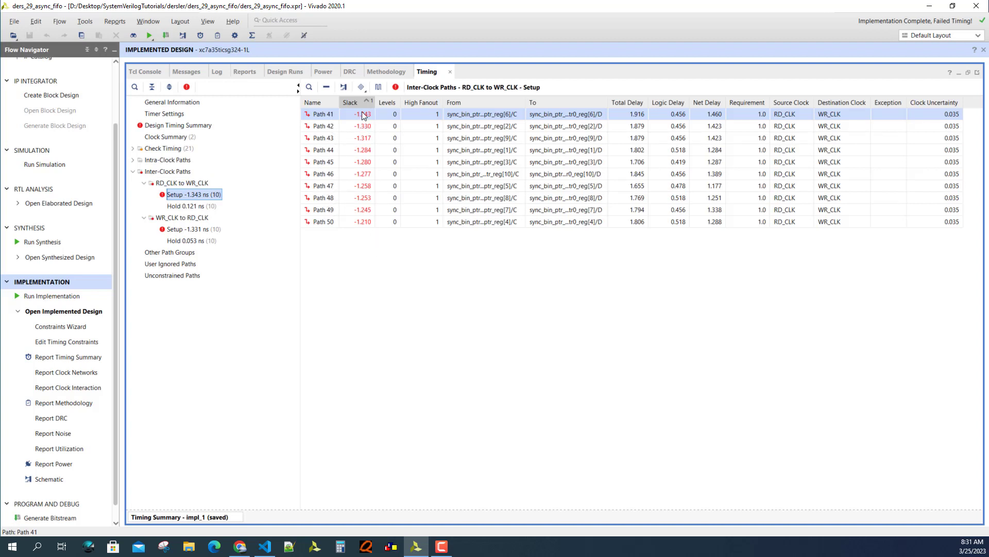
right_click(364, 115)
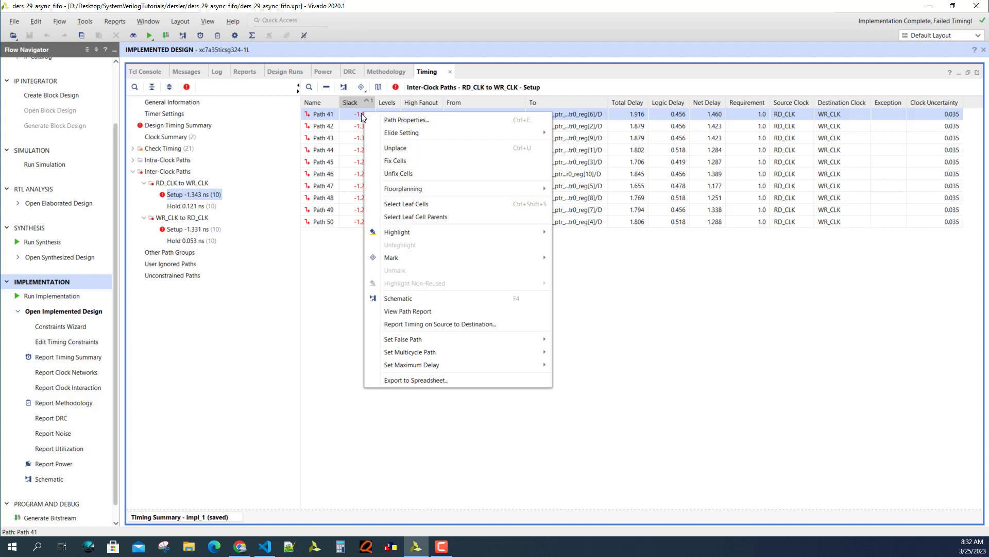
mouse_move(437, 343)
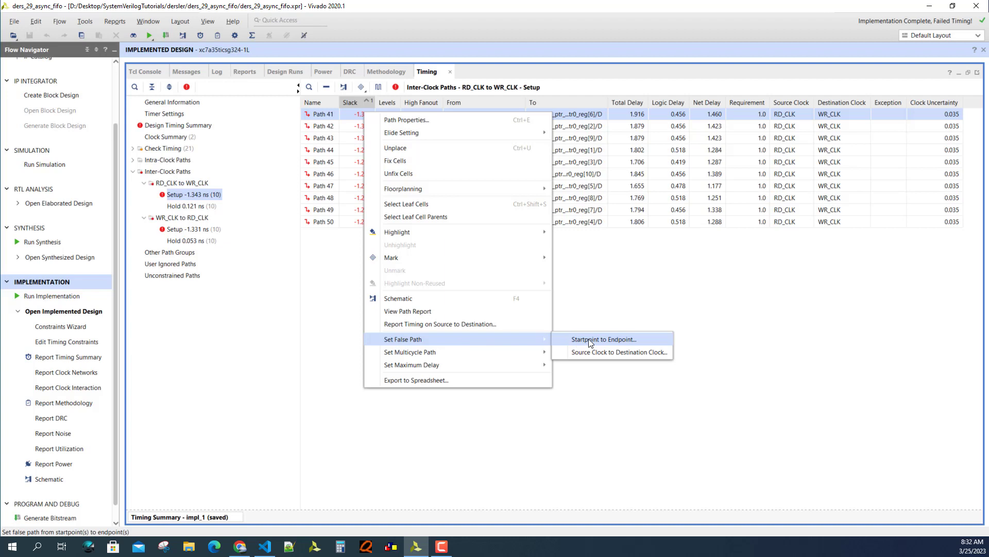
key("Escape")
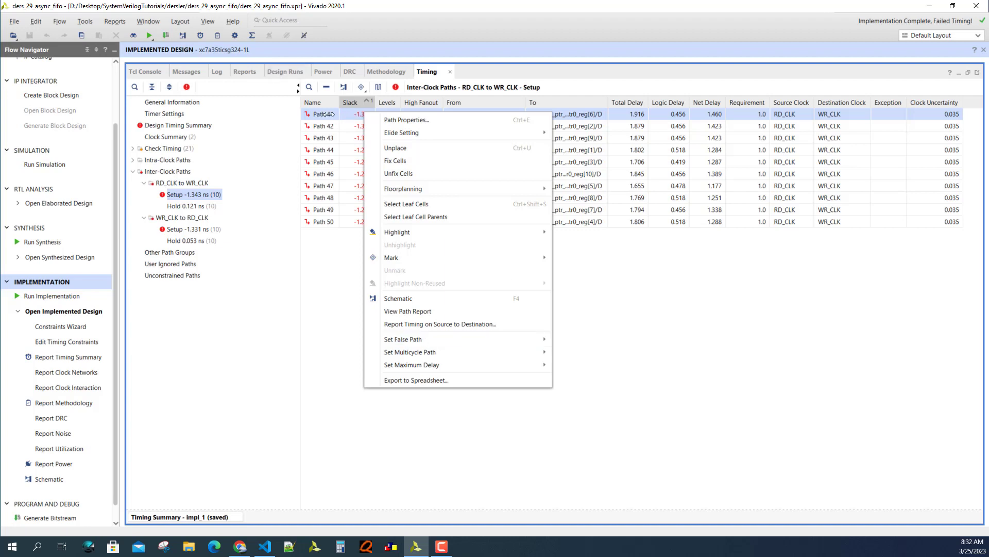
key("Escape")
key("Down")
left_click(342, 114)
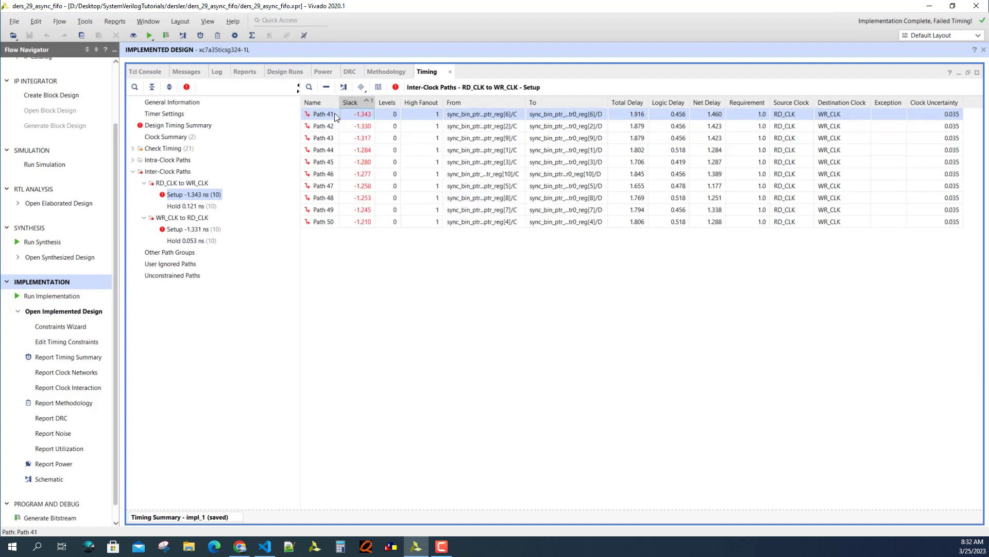
Set a false path from source clock RD_CLK to destination clock WR_CLK, based on the worst RD_CLK to WR_CLK setup path
right_click(335, 114)
mouse_move(469, 346)
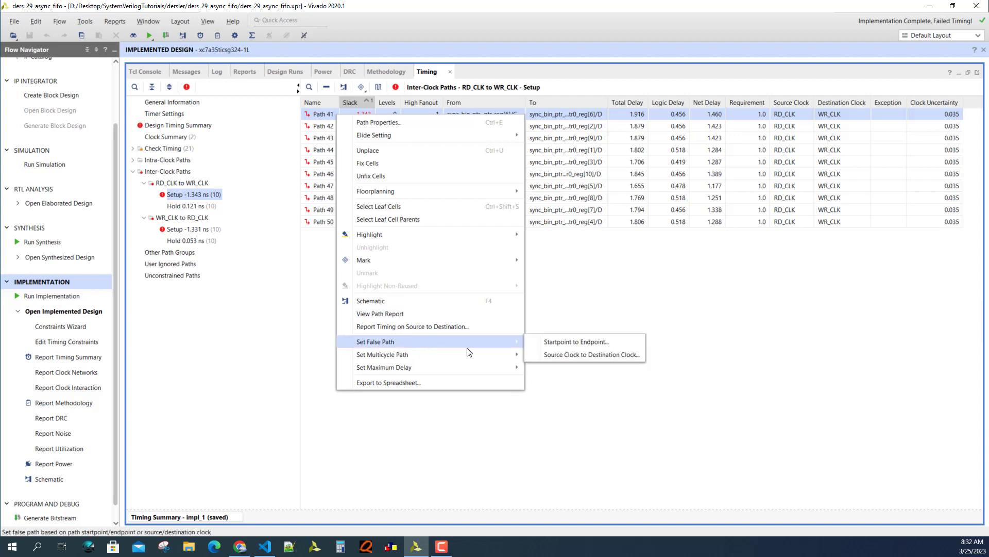
left_click(555, 354)
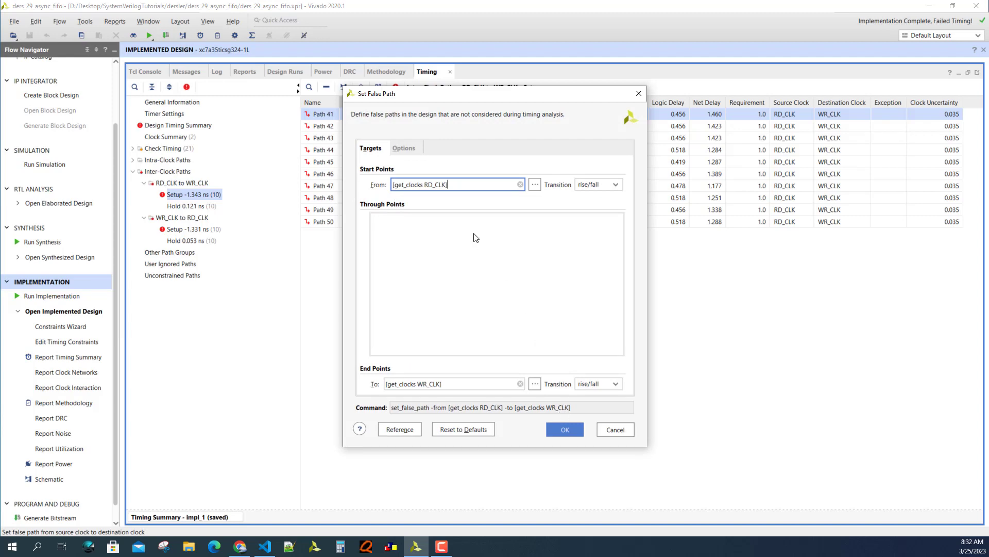
left_click(565, 429)
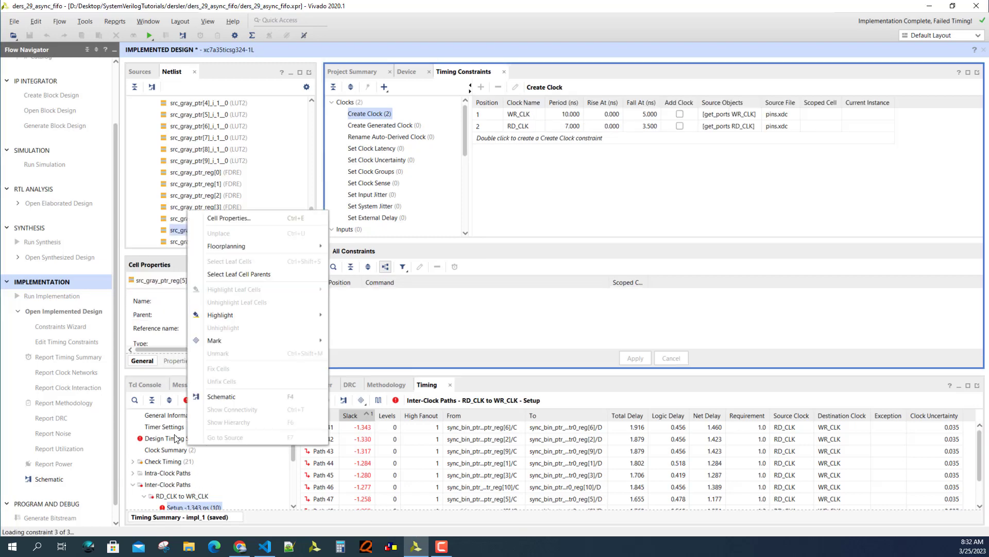
Set a false path from source clock WR_CLK to destination clock RD_CLK, and save the constraints to the project constraints file
left_click(186, 496)
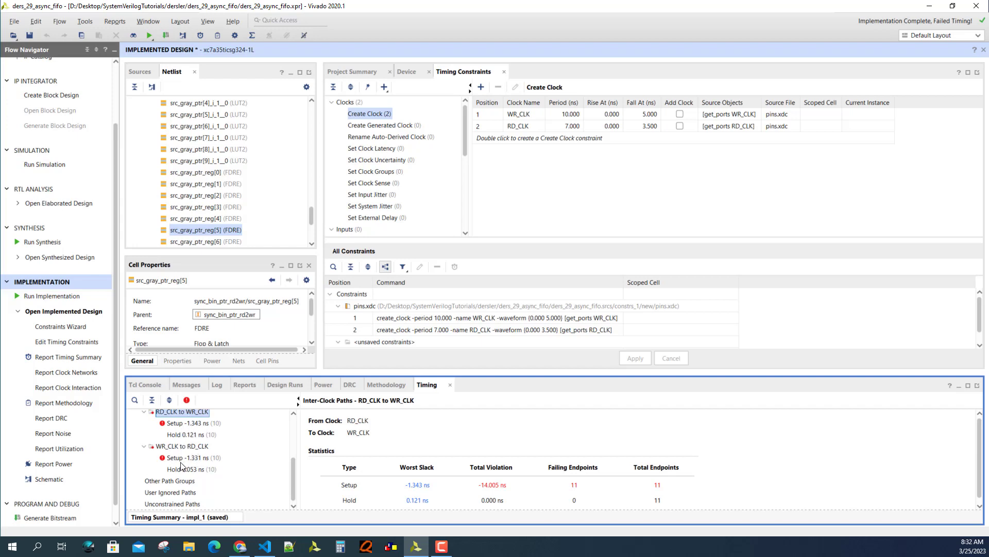
left_click(184, 458)
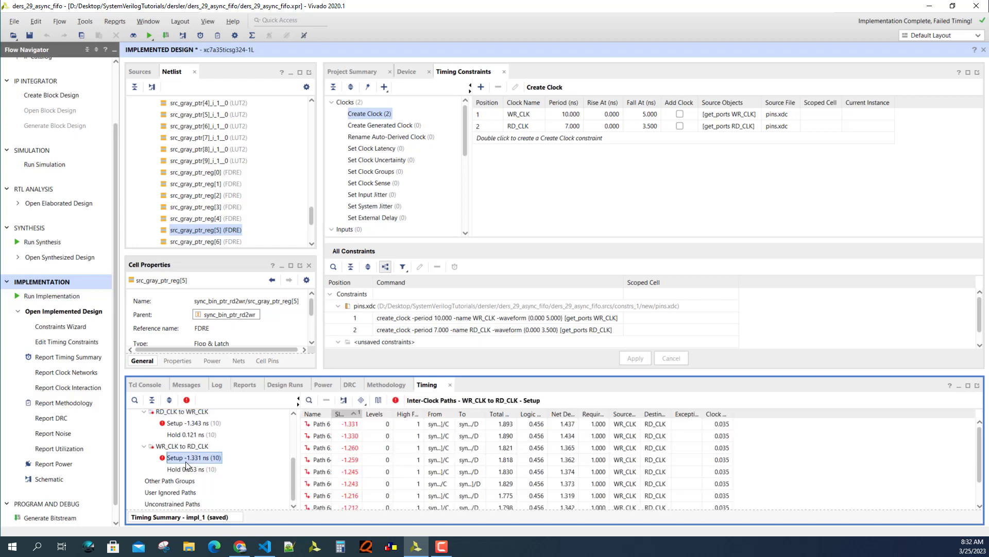
right_click(350, 431)
mouse_move(451, 510)
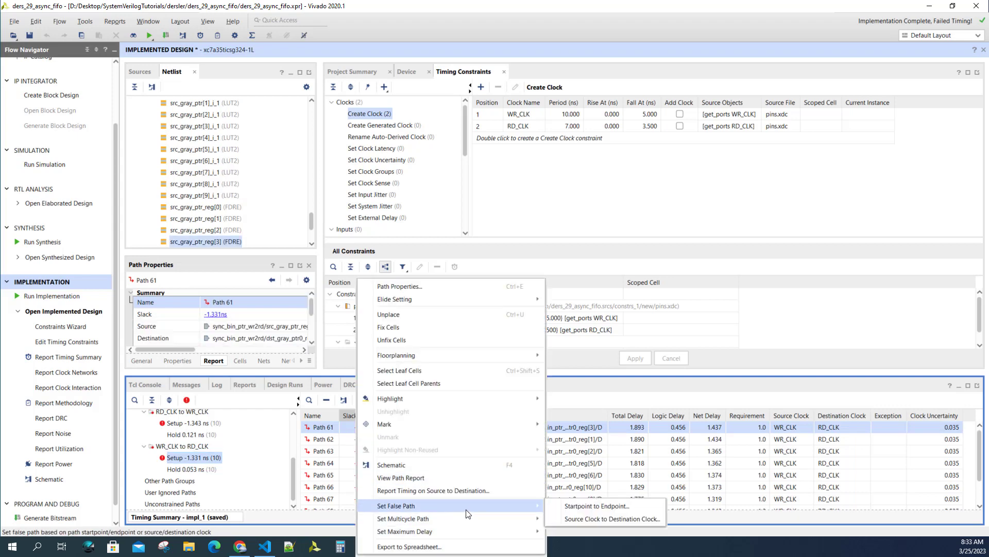
left_click(582, 518)
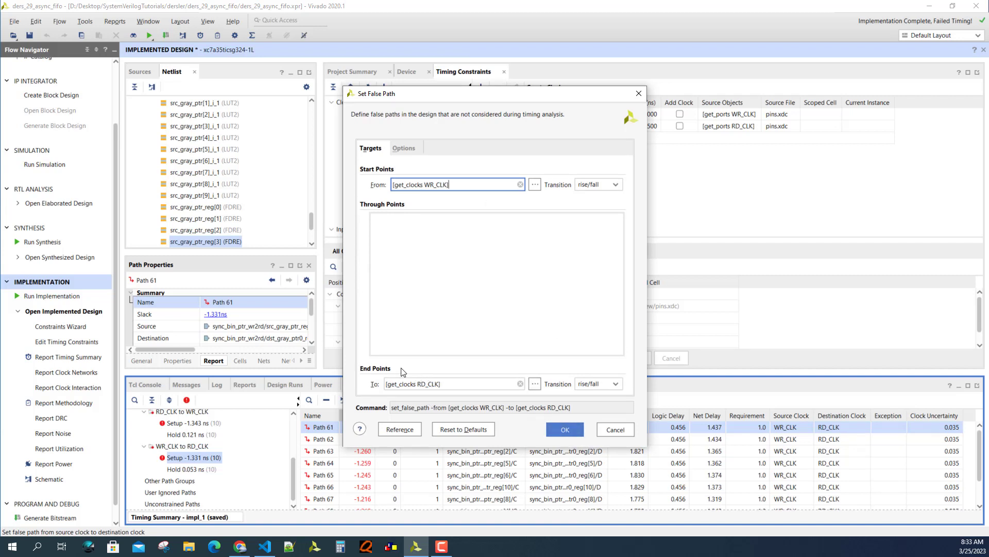
left_click(563, 432)
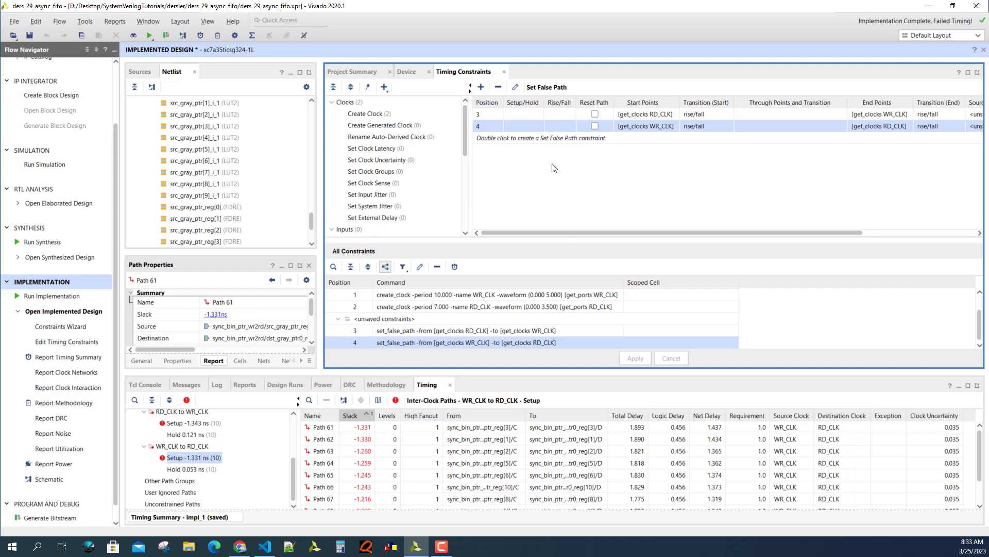
left_click(29, 33)
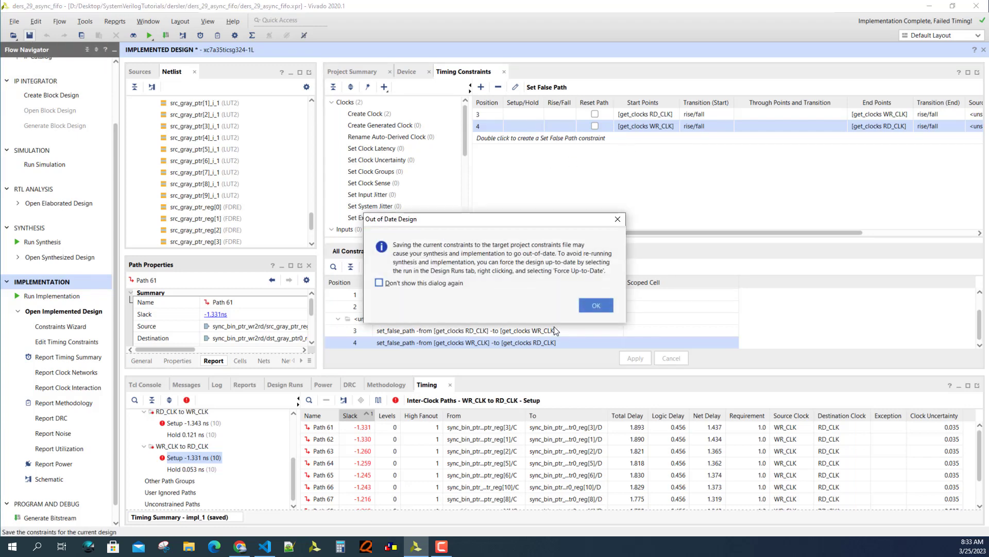
left_click(596, 305)
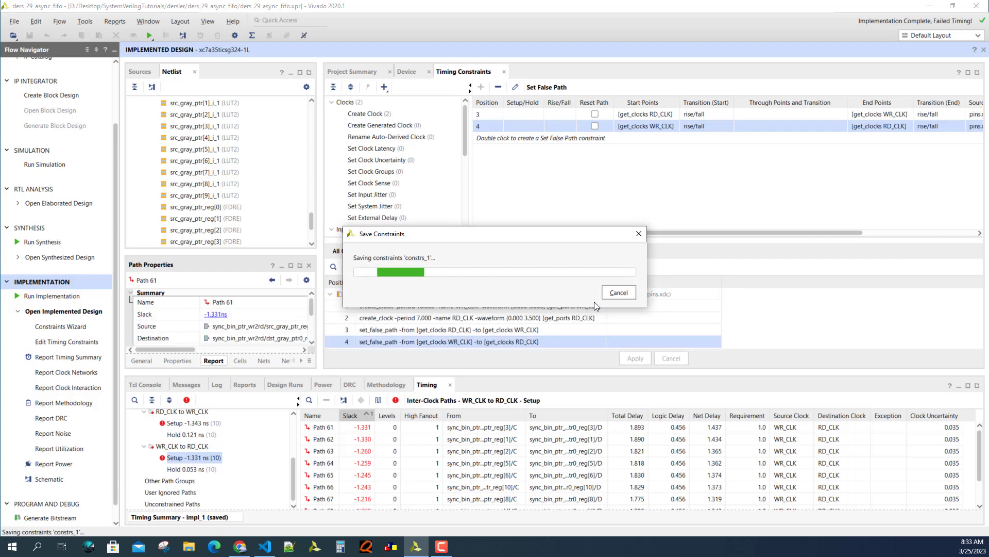
Review the two set_false_path commands and their source and destination clocks in pins.xdc in Visual Studio Code, and return to Vivado
left_click(264, 545)
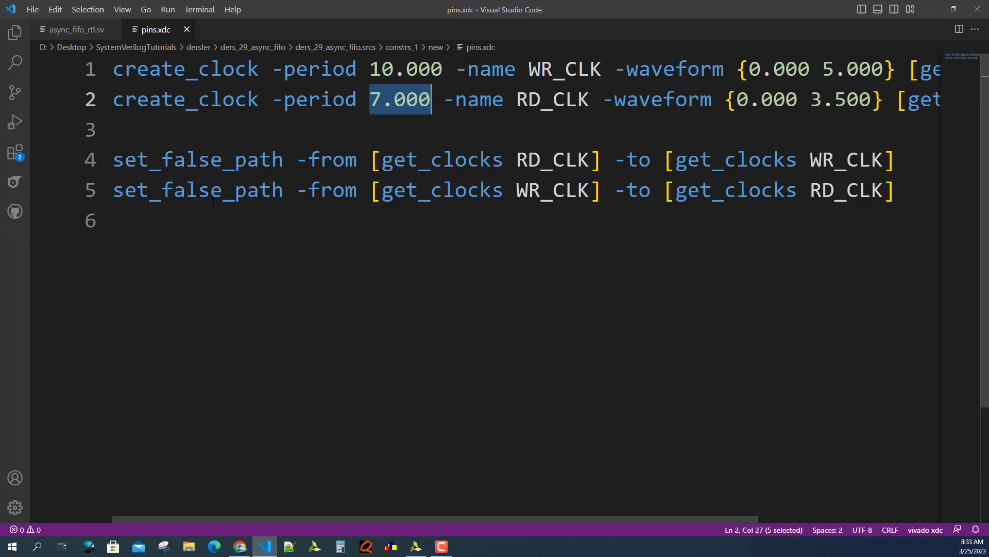
left_click(146, 165)
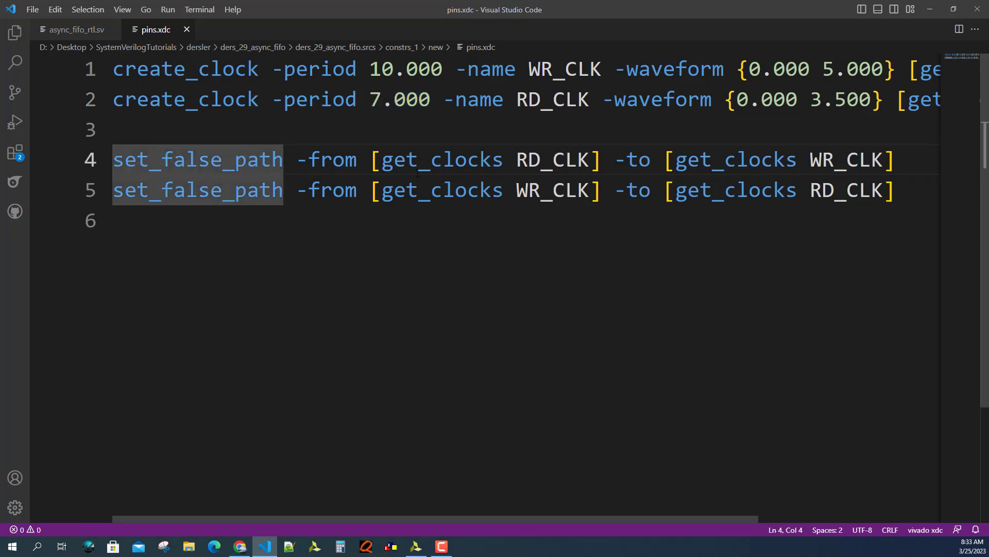
left_click(566, 161)
key("End")
key("Left")
key("ctrl+d")
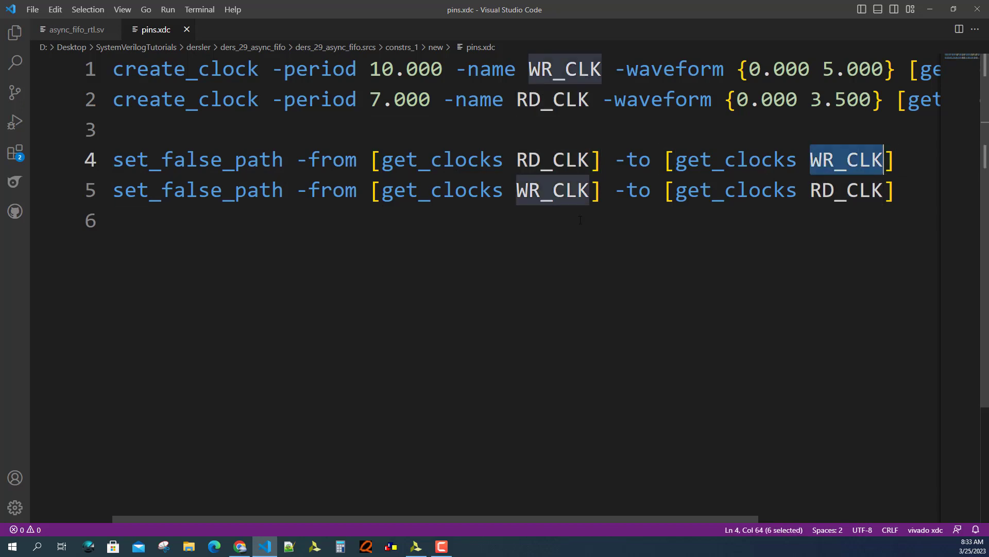
left_click(930, 10)
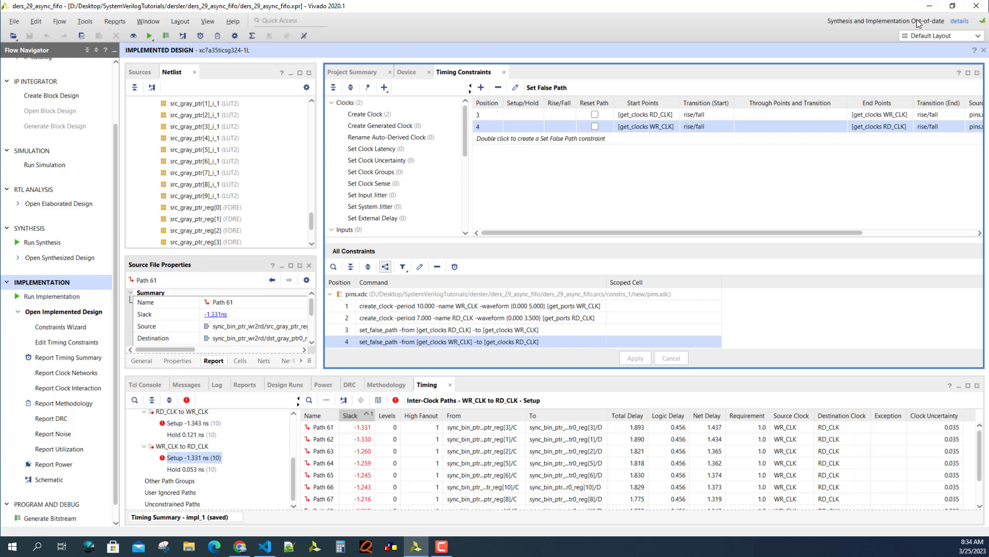
Rerun synthesis and implementation on the local host with 8 jobs, and open the new implemented design
left_click(37, 299)
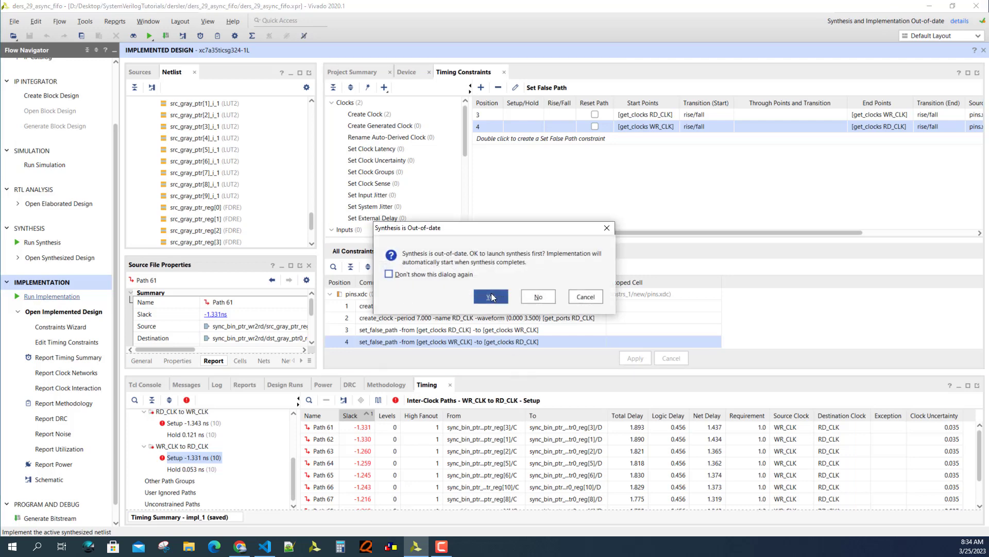
left_click(491, 296)
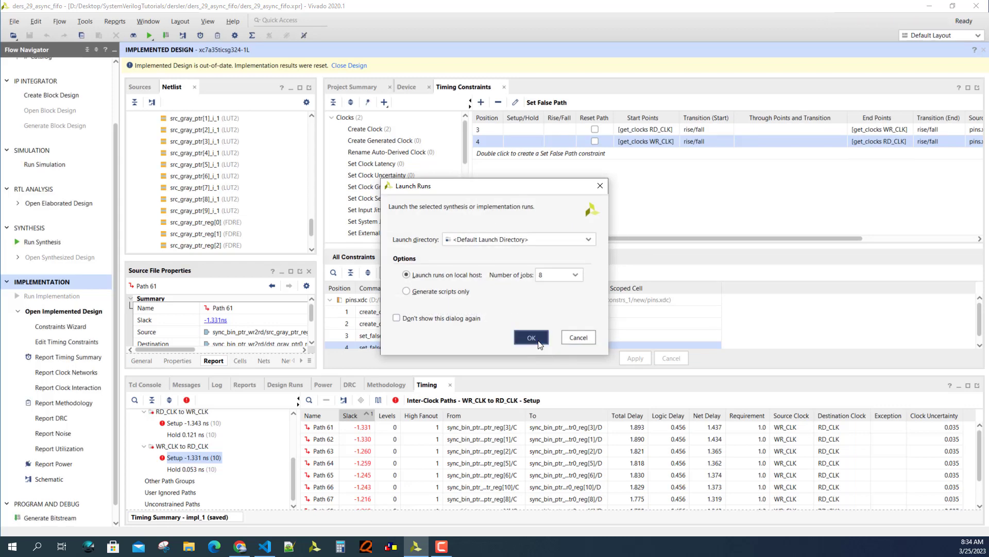
left_click(531, 337)
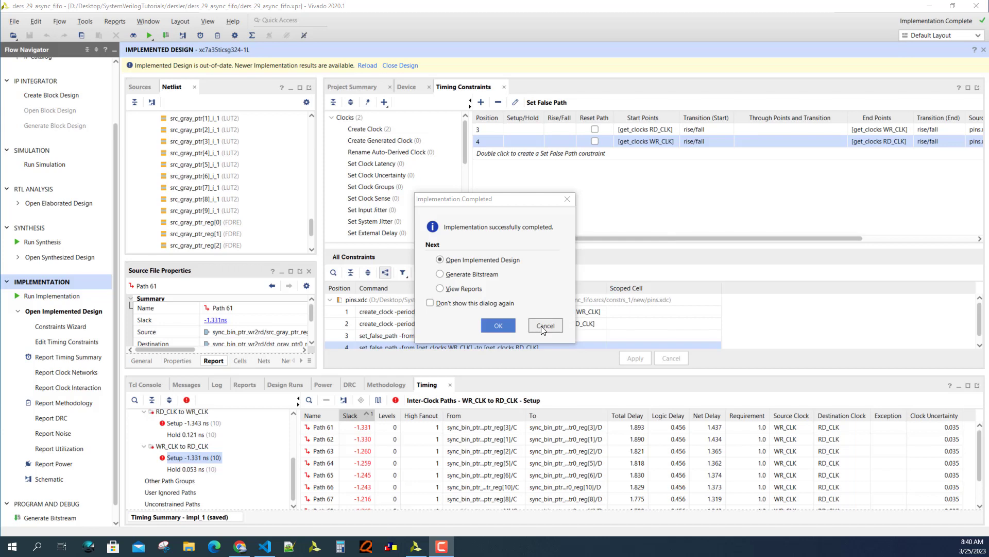
left_click(498, 325)
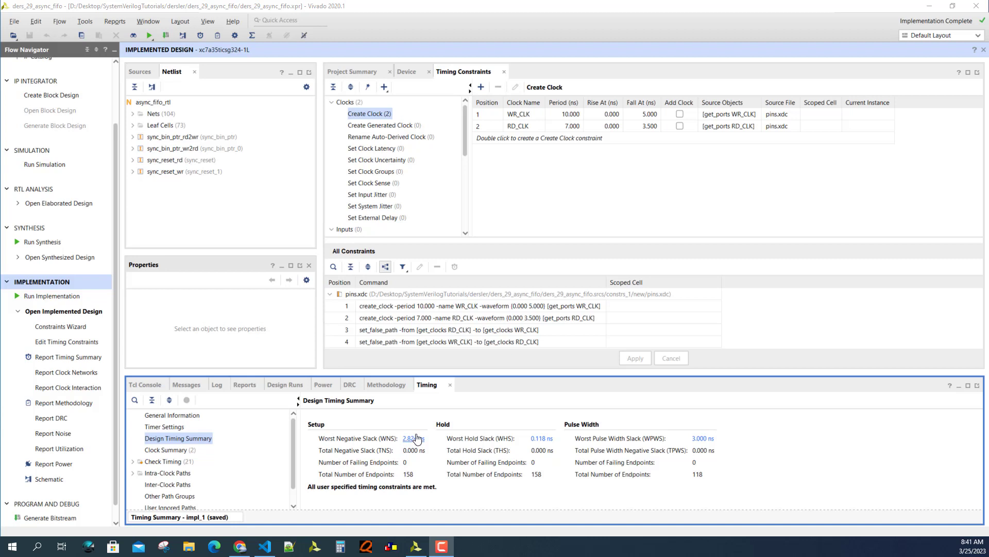
Open async_fifo_rtl.sv from the design sources in Visual Studio Code and examine the module's header, parameters and port list
left_click(135, 72)
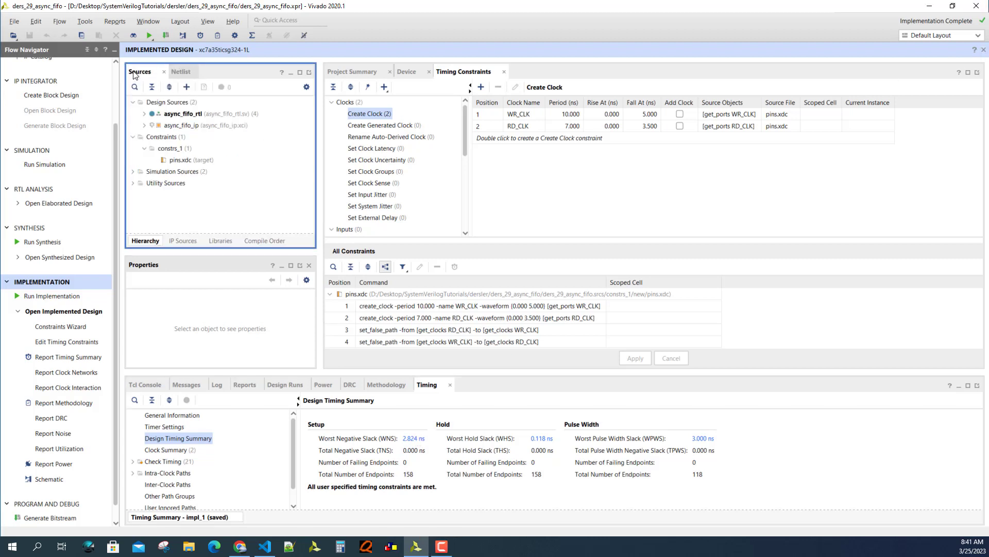
left_click(179, 118)
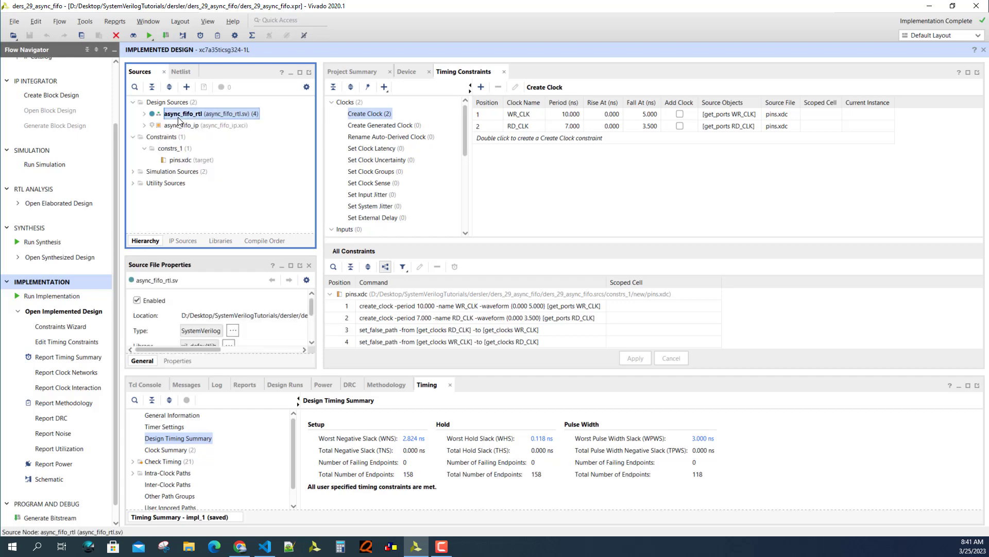
double_click(180, 118)
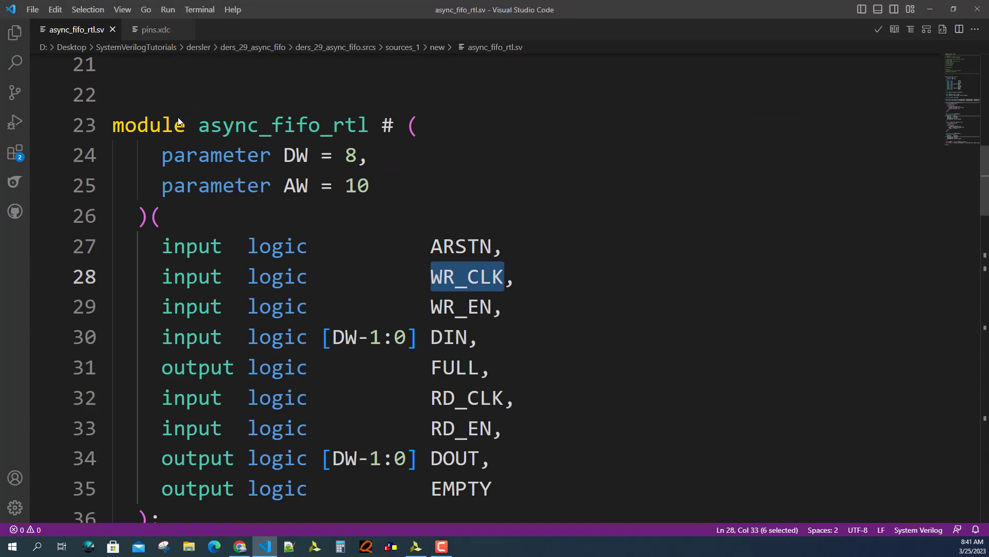
scroll(387, 153, "down", 1)
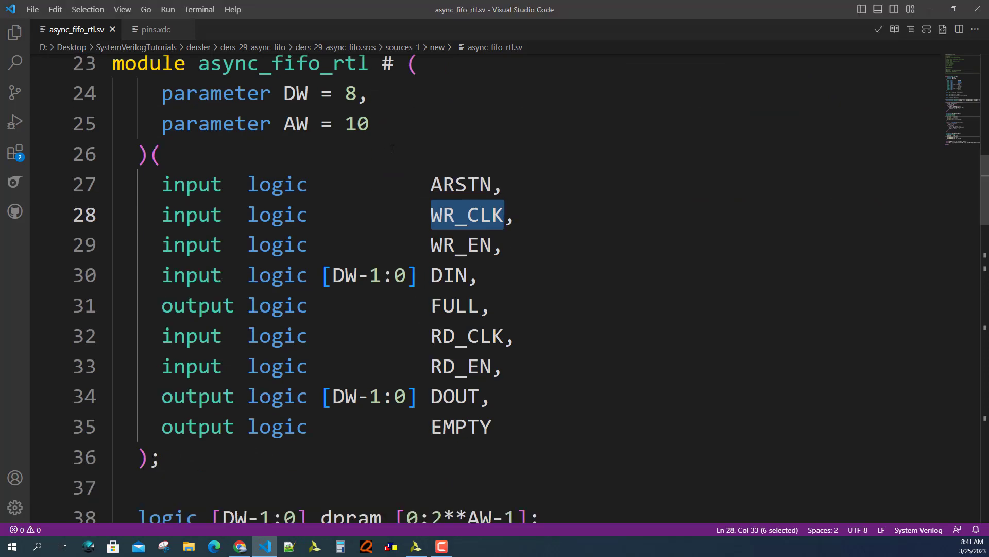
scroll(393, 150, "up", 6)
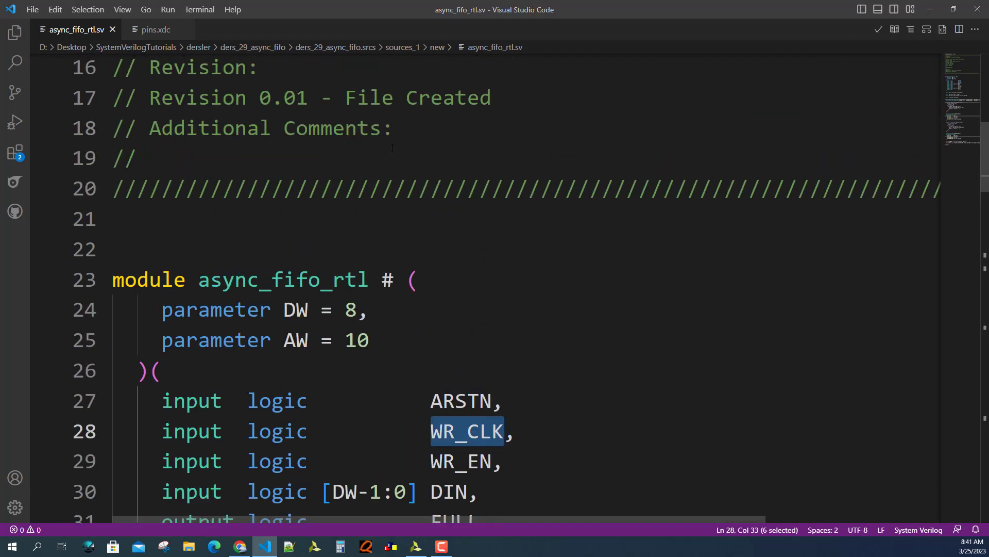
scroll(393, 148, "up", 5)
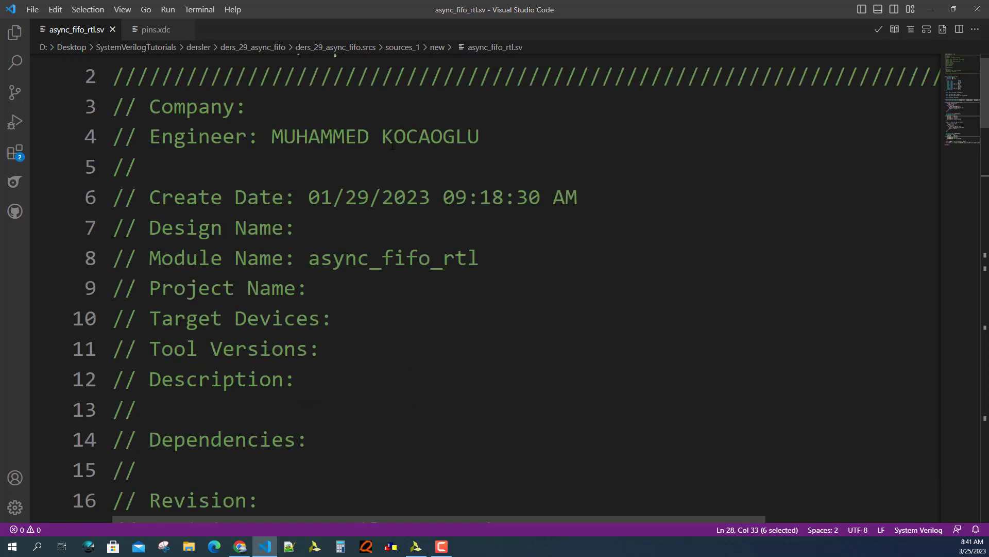
scroll(393, 146, "down", 8)
scroll(389, 143, "down", 3)
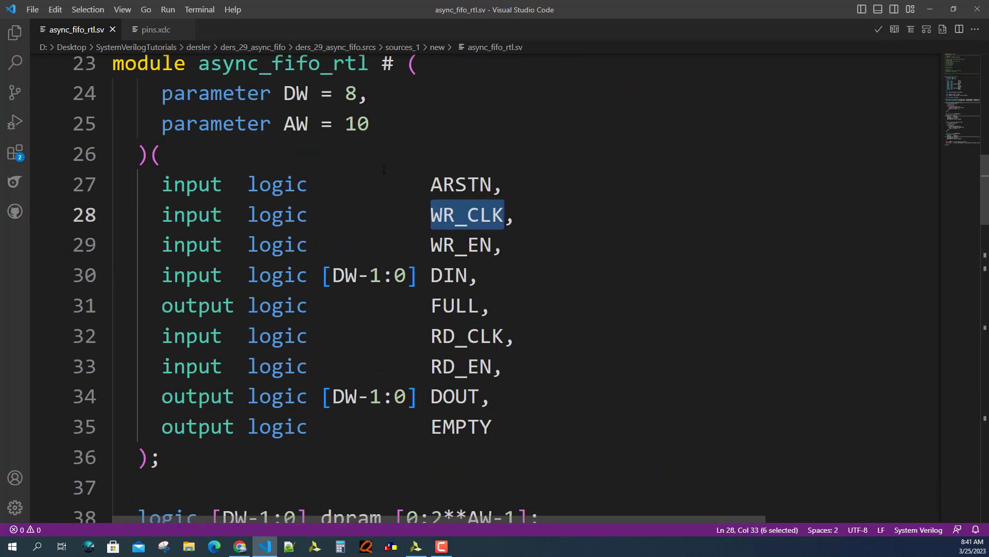
scroll(386, 169, "up", 1)
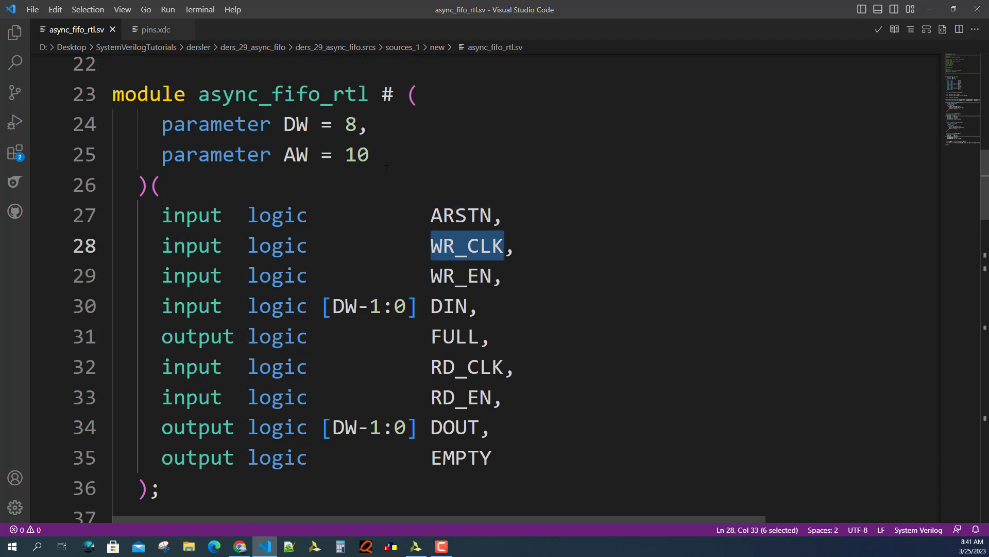